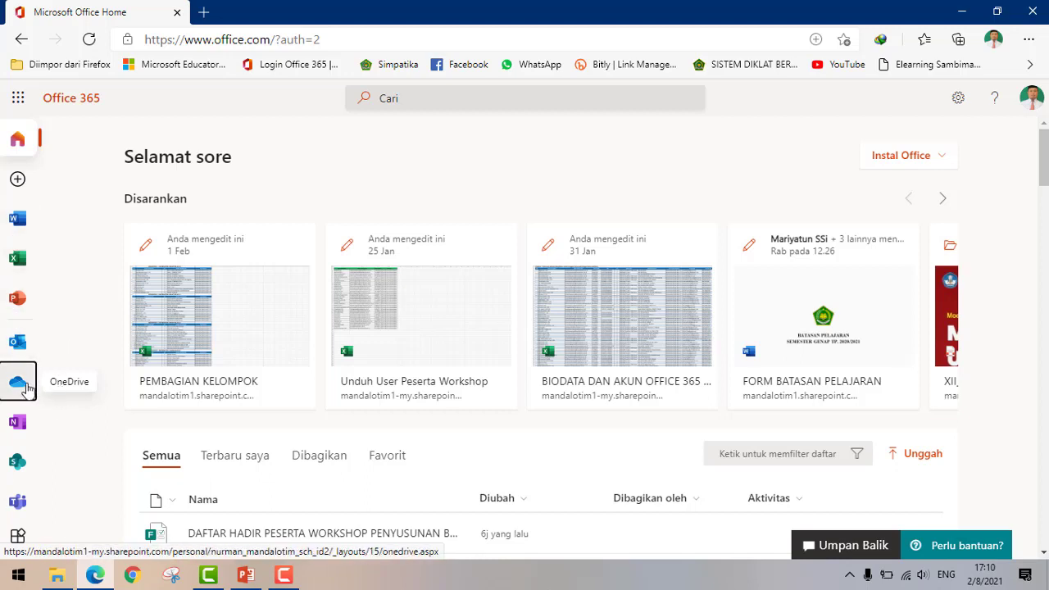
- Switch to OneDrive's My files and show the Baru (New) menu options
click(22, 384)
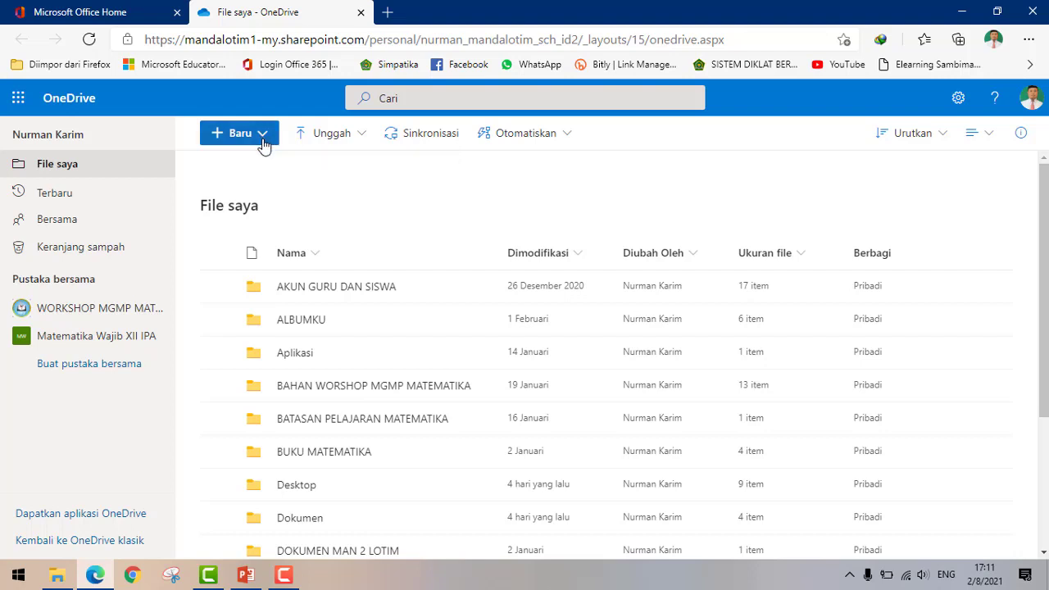
click(262, 136)
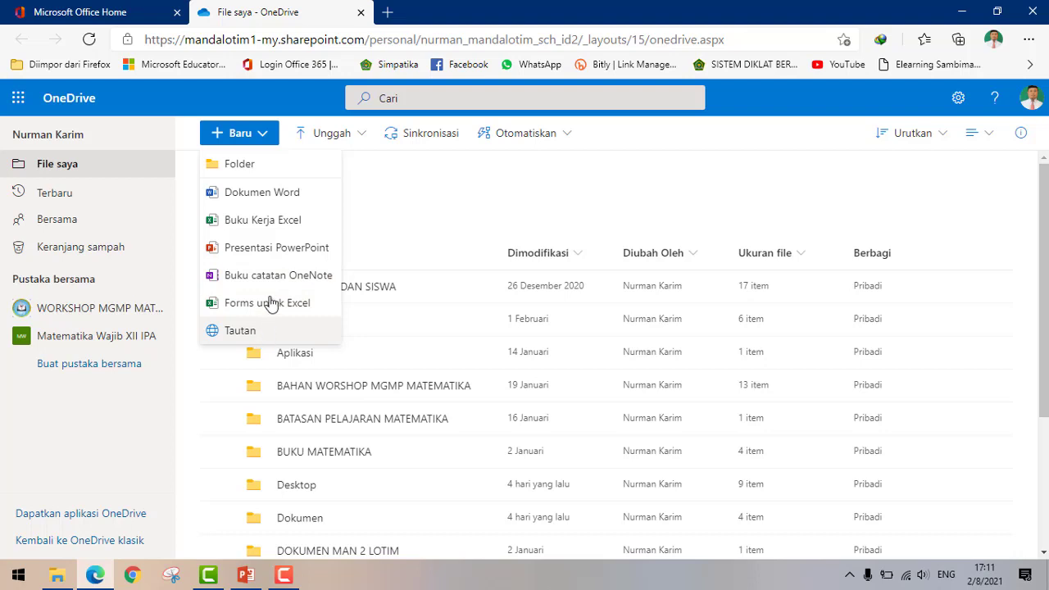
click(394, 168)
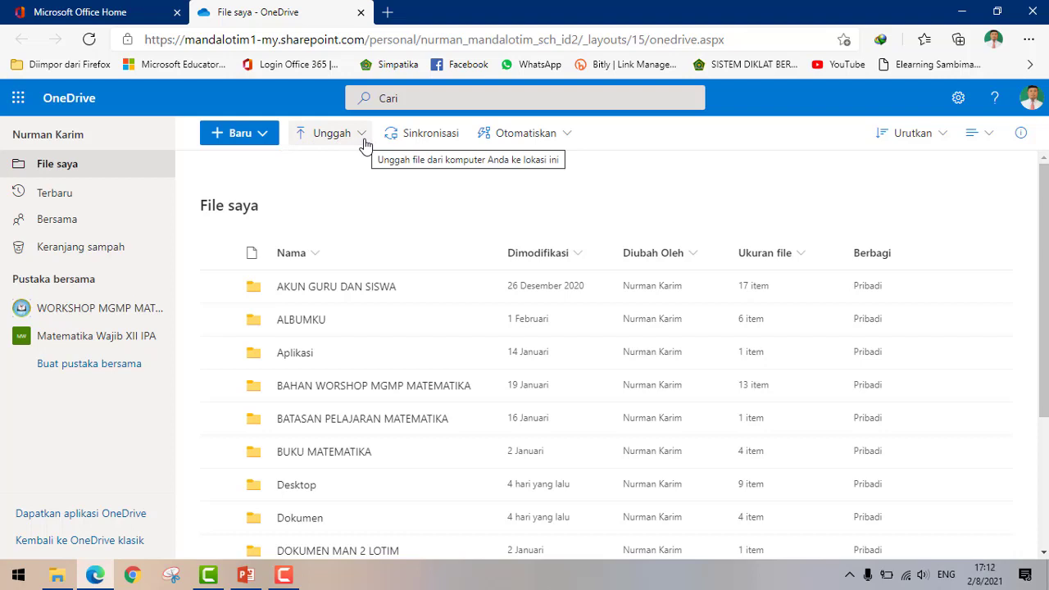
click(366, 144)
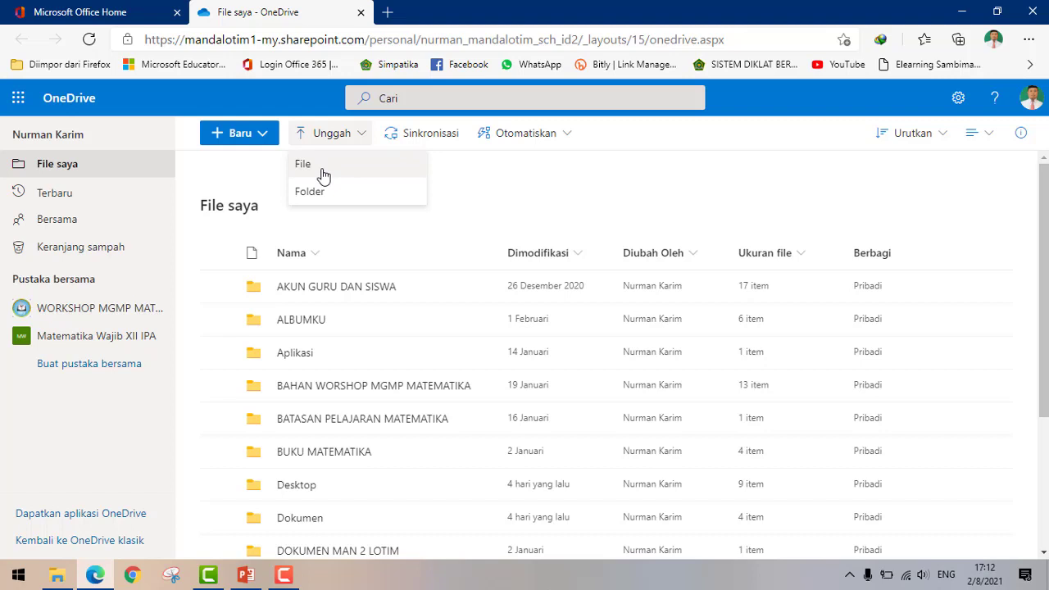
click(504, 174)
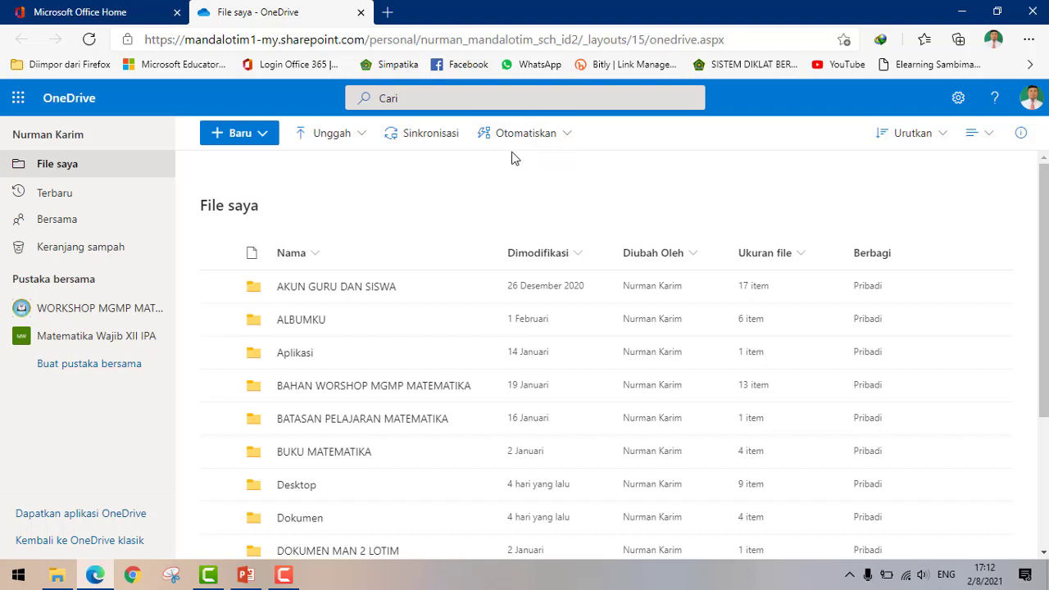
click(568, 141)
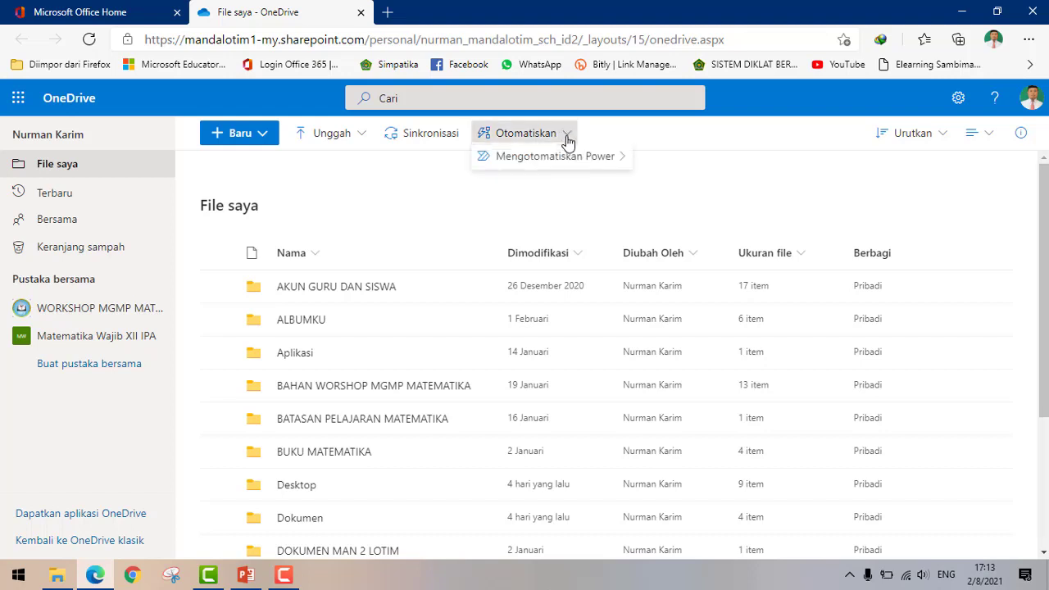
mouse_move(602, 179)
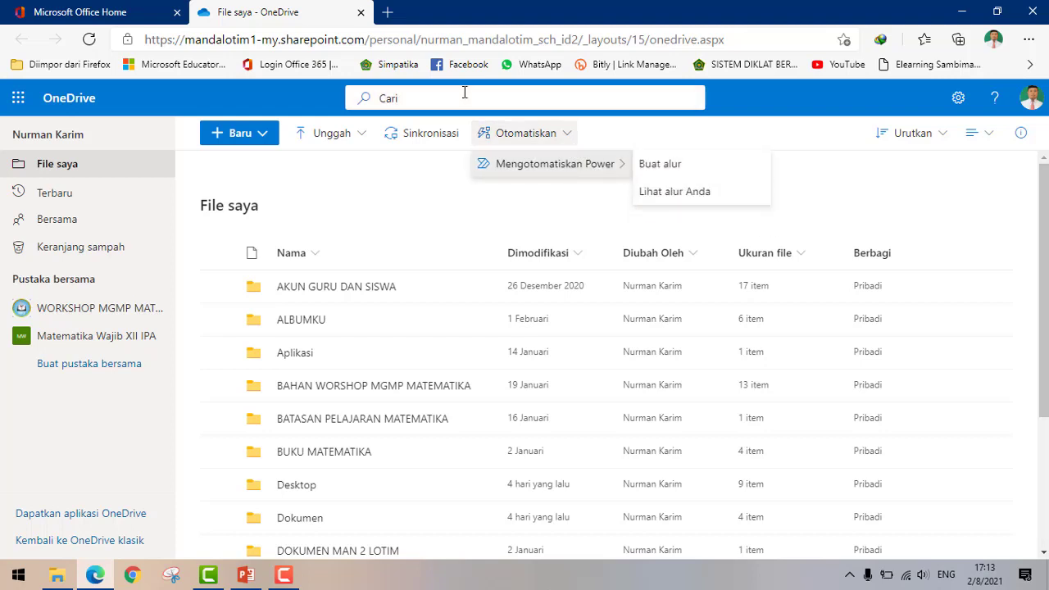
click(770, 133)
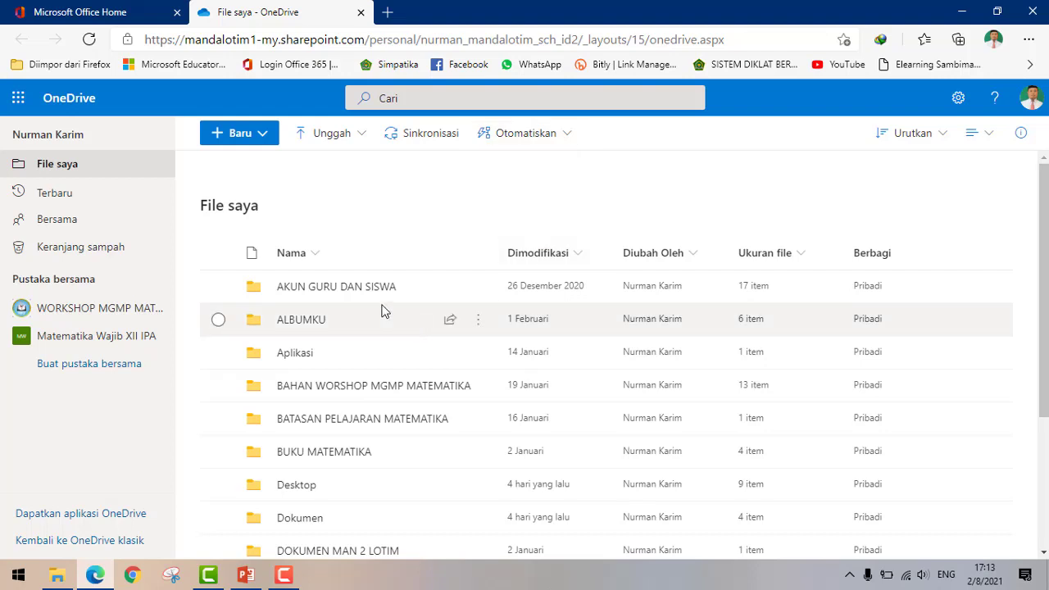
- Scroll through the My files list and reopen the Baru menu
scroll(455, 295, down, 3)
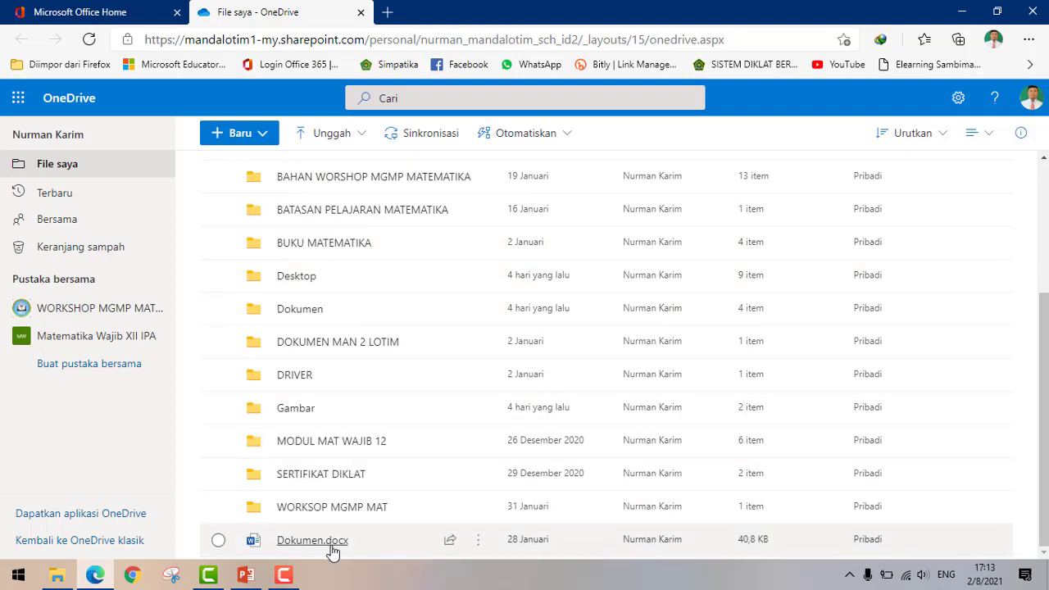
scroll(367, 320, up, 3)
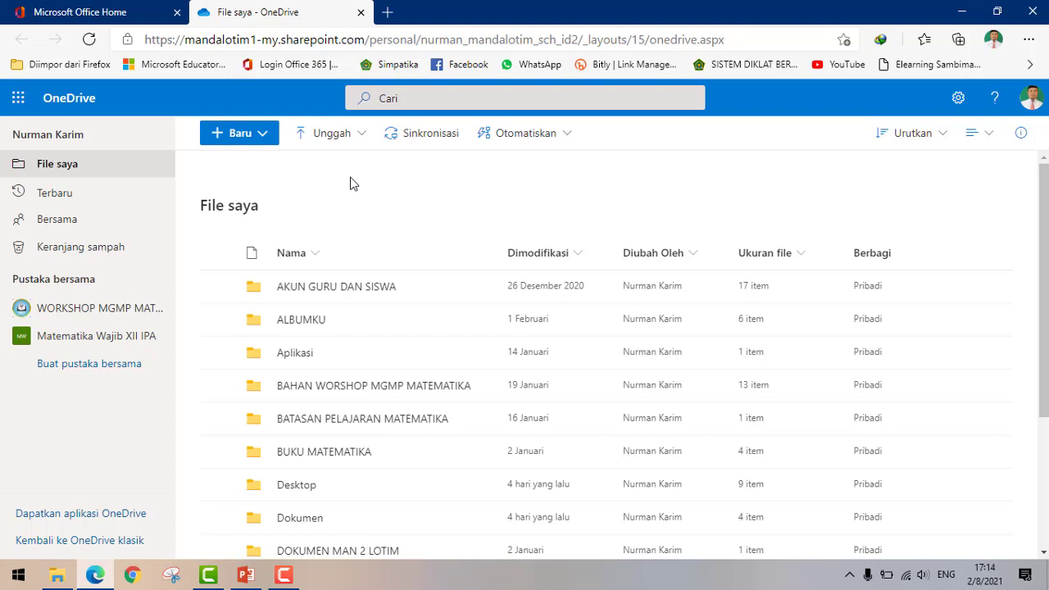
click(267, 138)
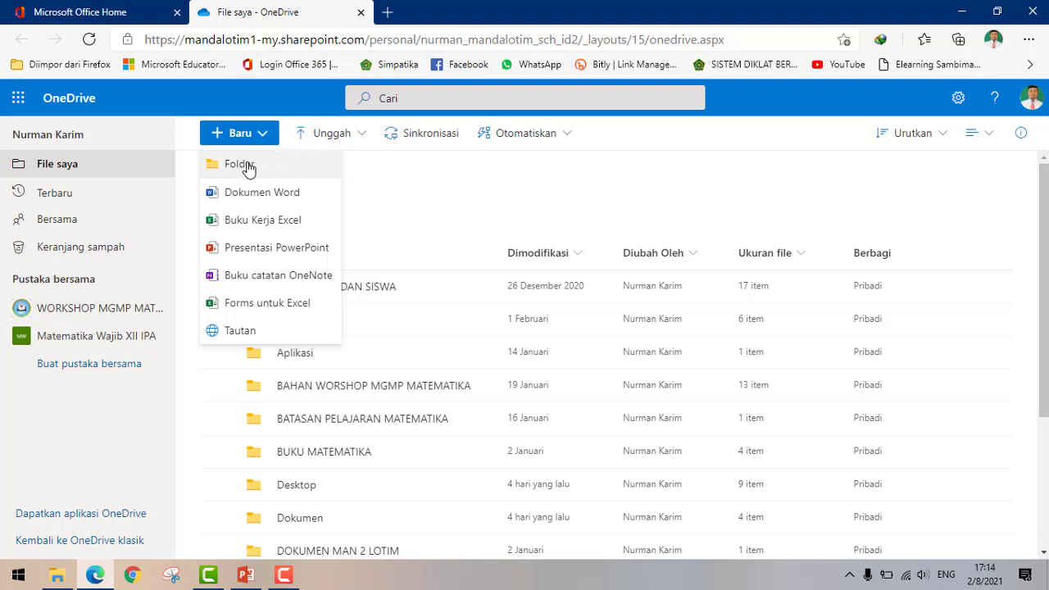
- Create a folder named 'COBA' in My files and open it
click(248, 168)
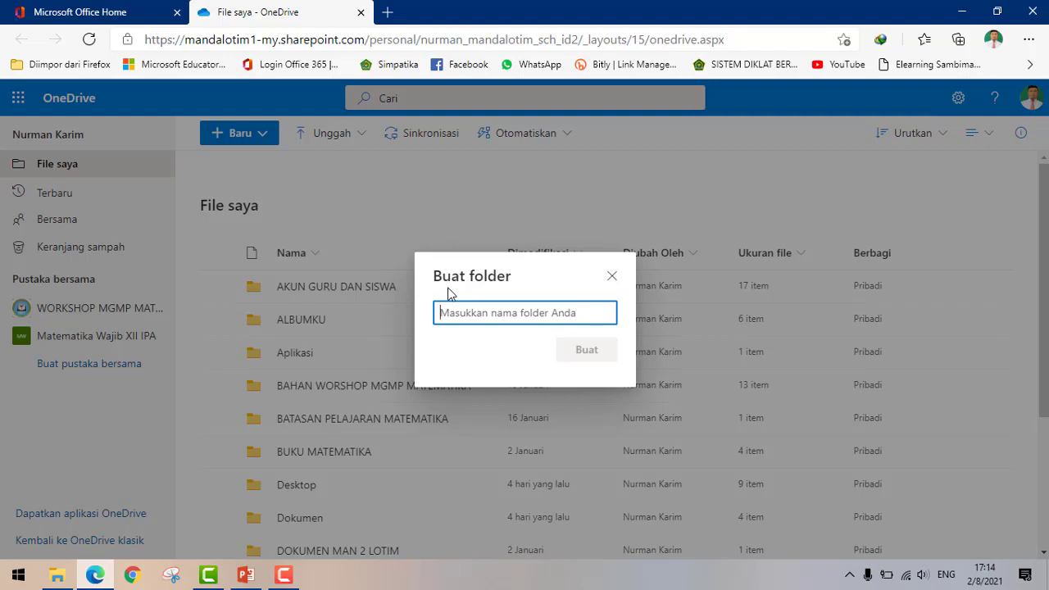
text(c)
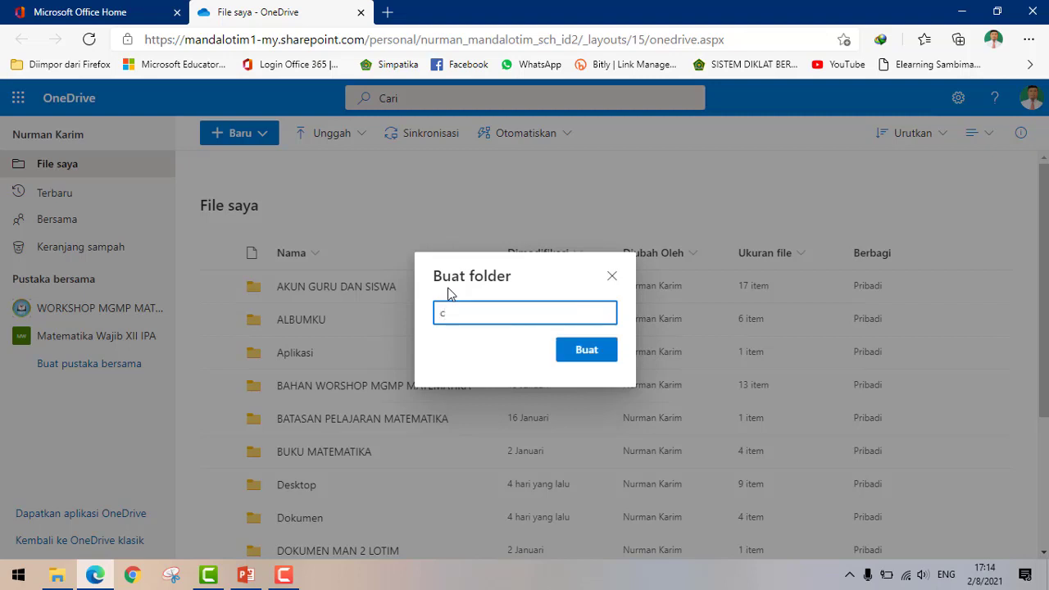
key(BackSpace)
text(coba)
key(BackSpace)
key(BackSpace)
key(BackSpace)
key(BackSpace)
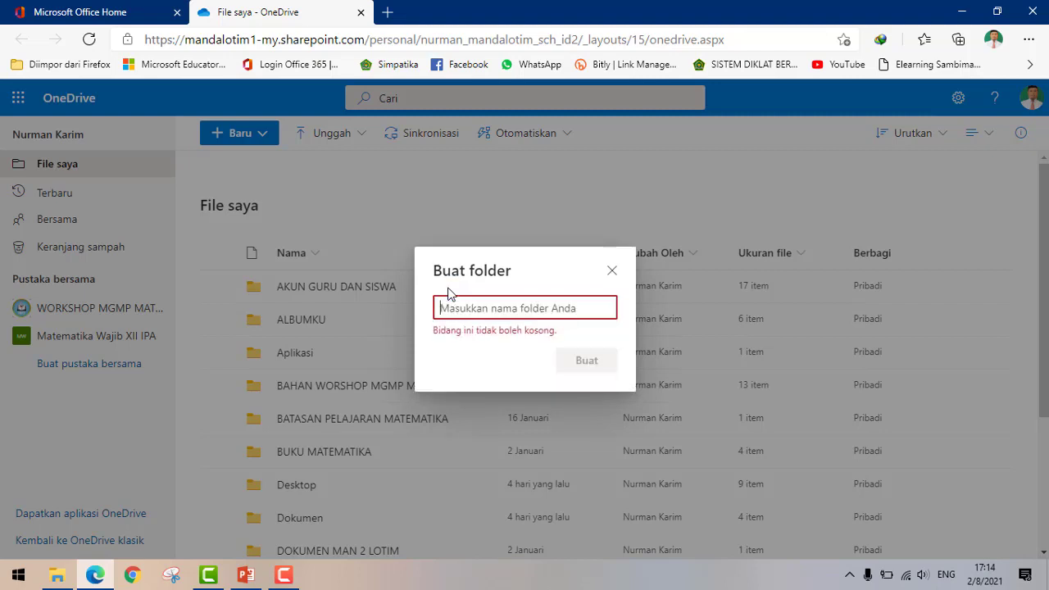
text(COBA)
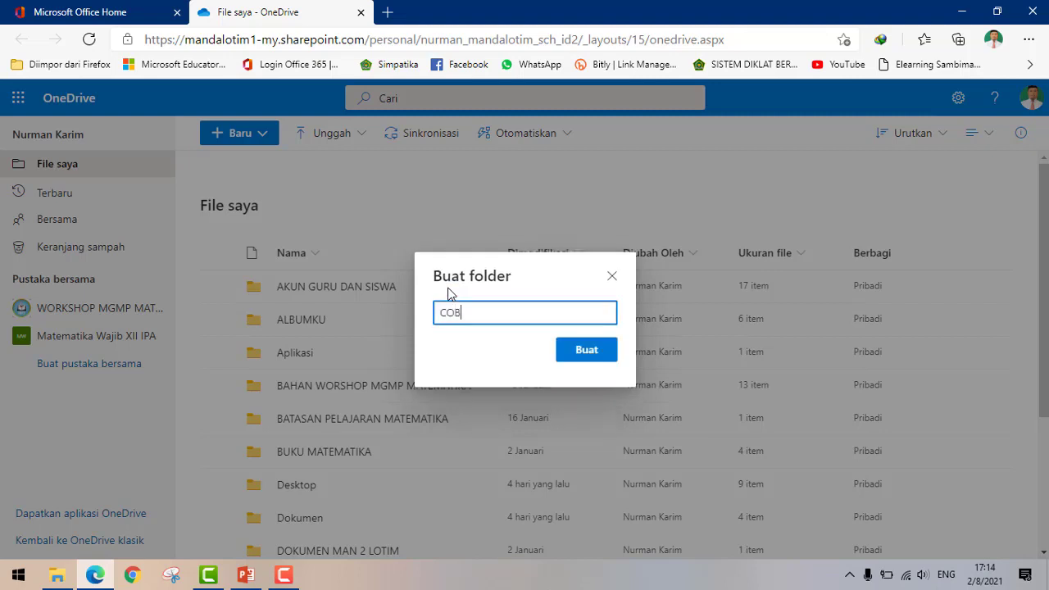
click(593, 359)
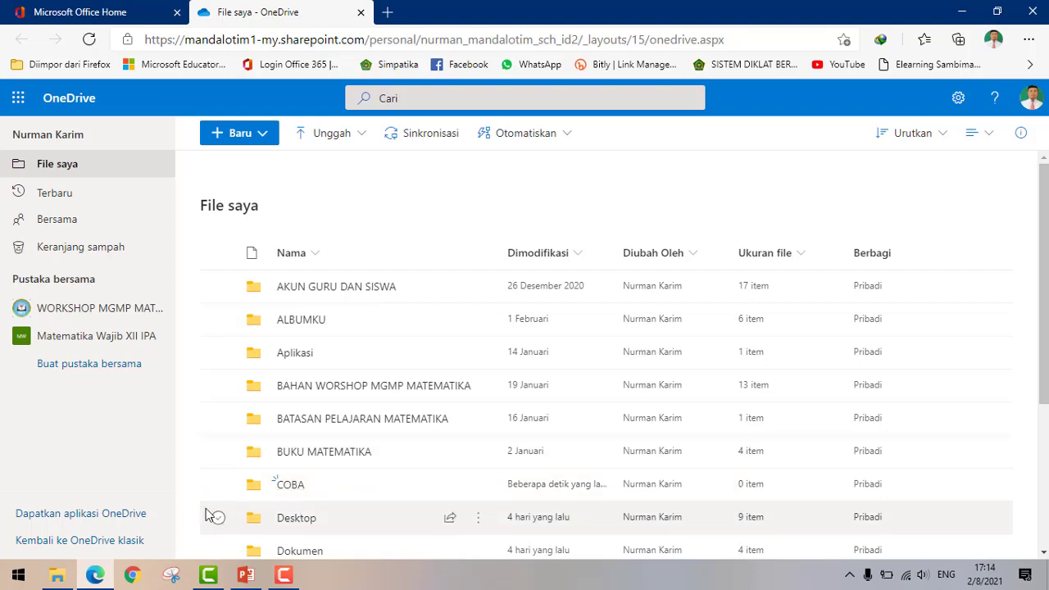
click(300, 487)
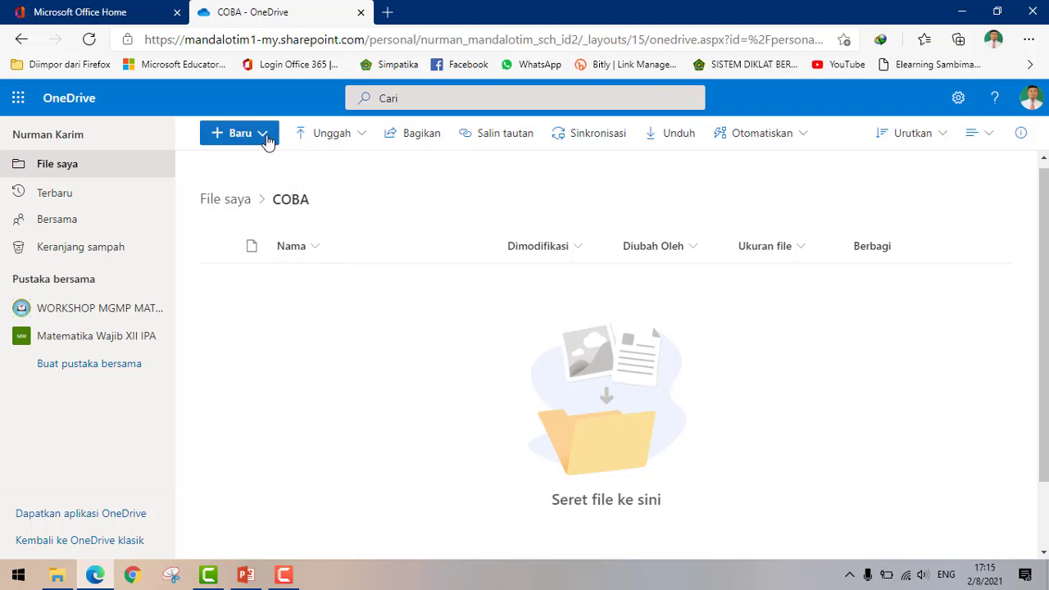
- Create a blank Word document, Dokumen.docx, inside COBA from the Baru menu
click(267, 141)
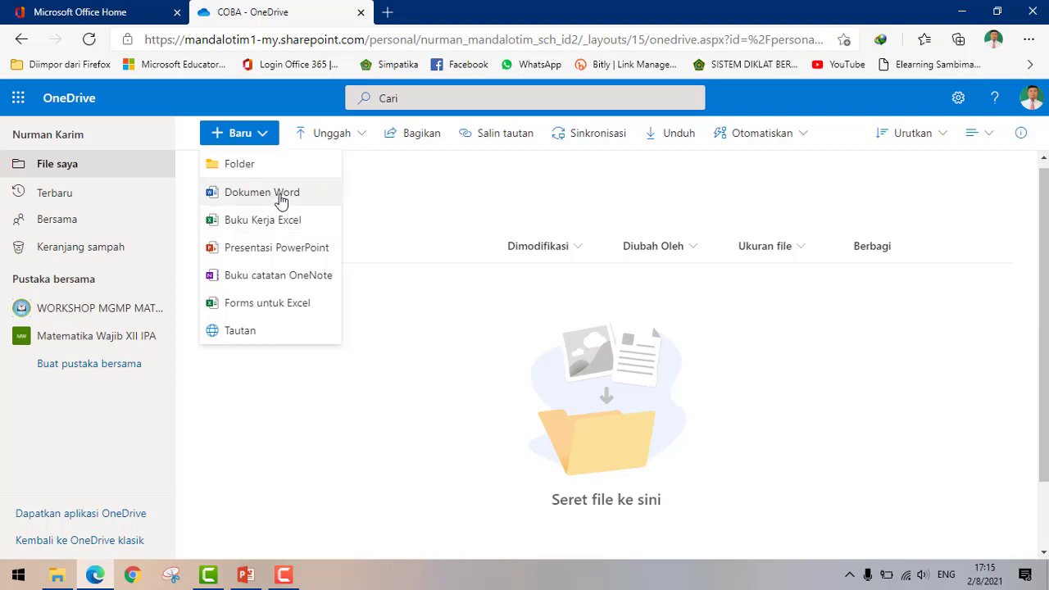
click(281, 197)
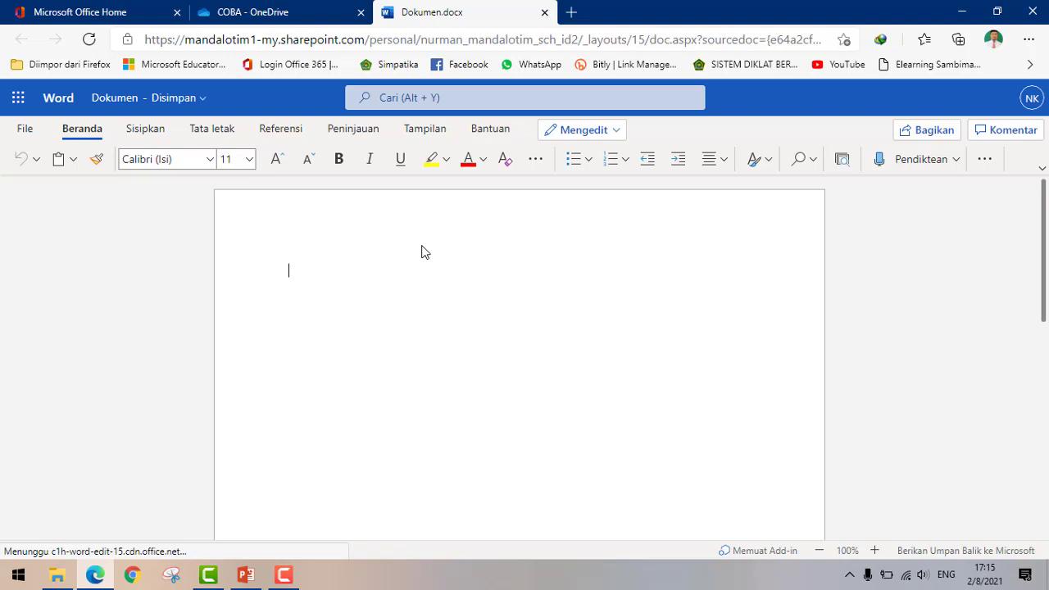
- Type the centred heading 'Pendahuluan' and bring up the file name panel
key(ctrl+e)
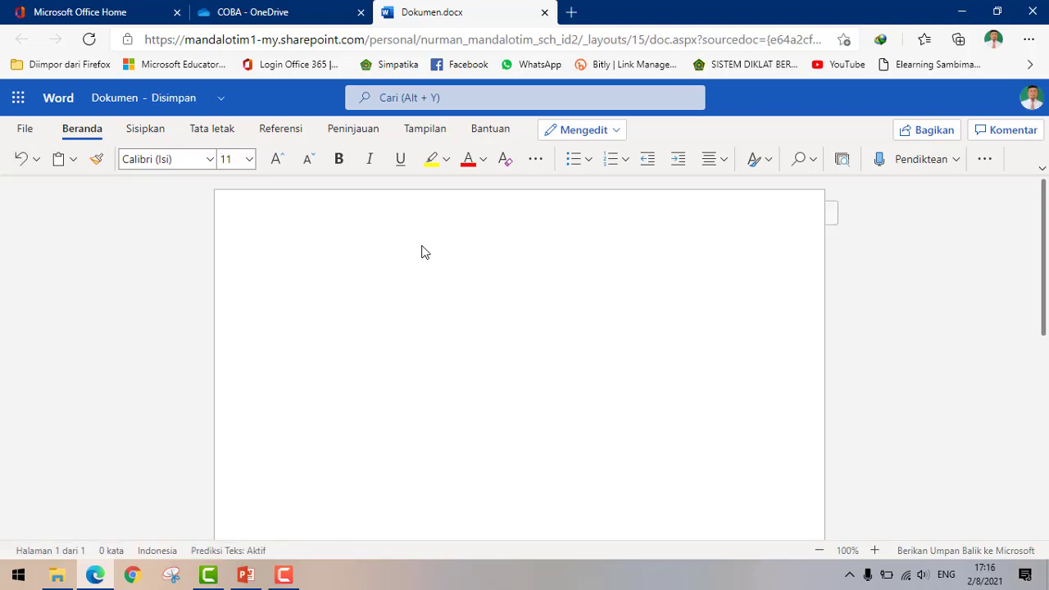
text(pendahula)
key(BackSpace)
key(BackSpace)
text(luan)
key(Return)
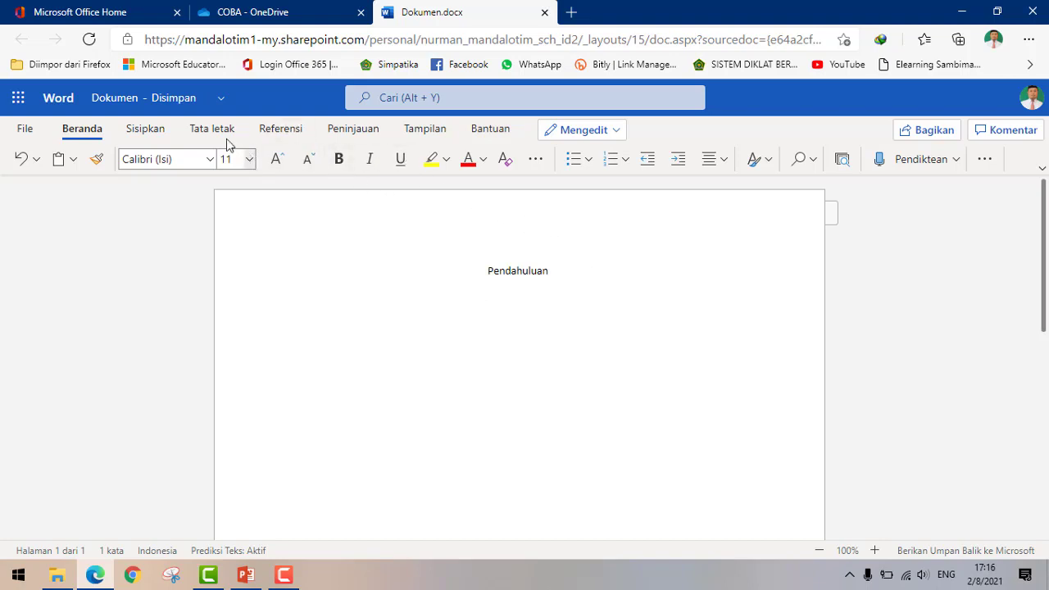
click(131, 100)
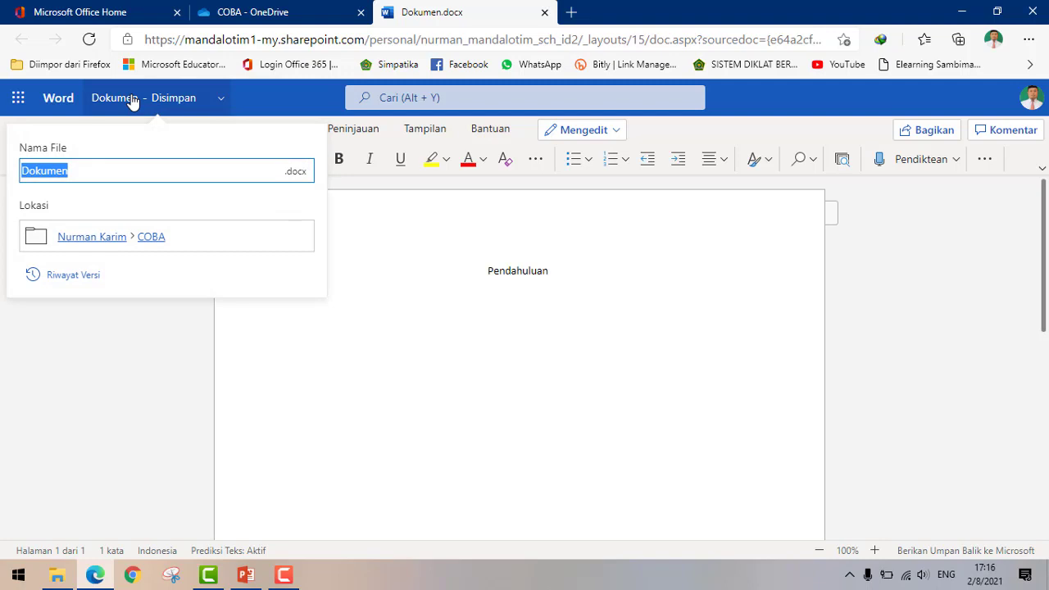
- Rename the document from Dokumen to 'pendahuluan'
text(pendahuluan)
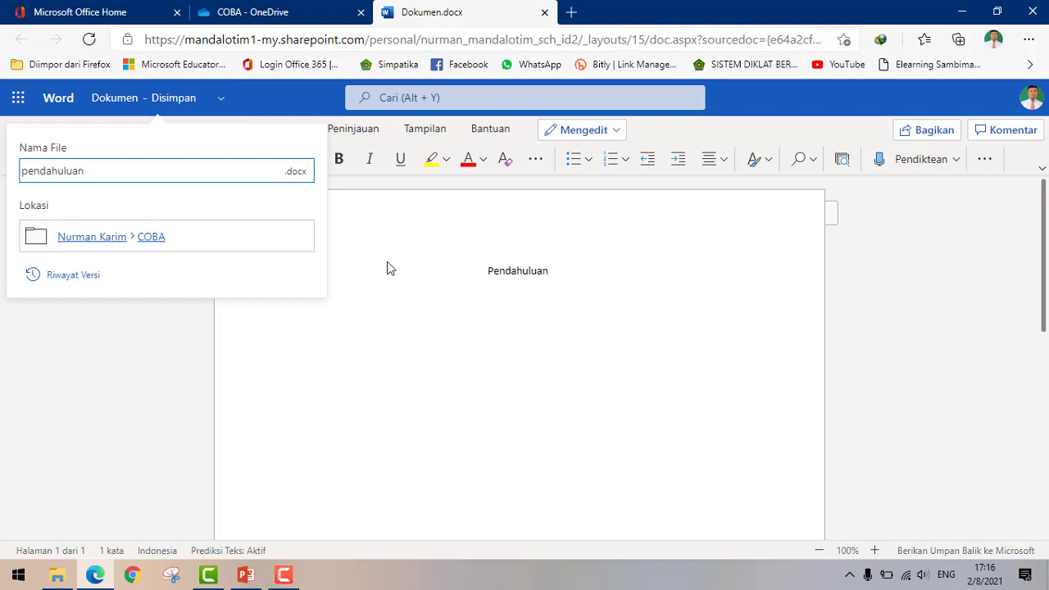
key(Return)
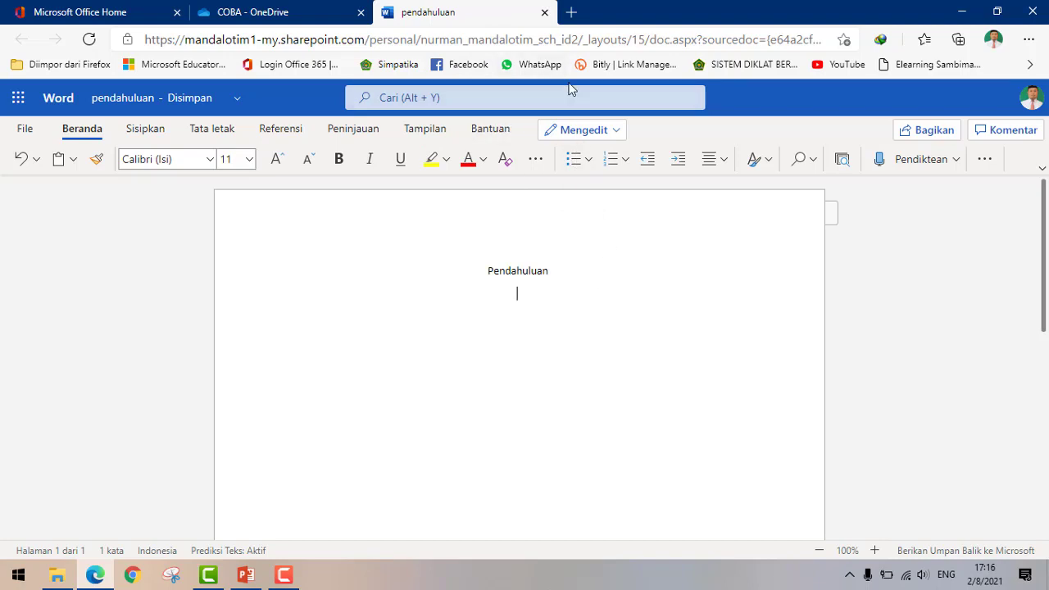
- Return to COBA, now listing pendahuluan.docx at 10,9 KB, and show the Unggah options
click(545, 13)
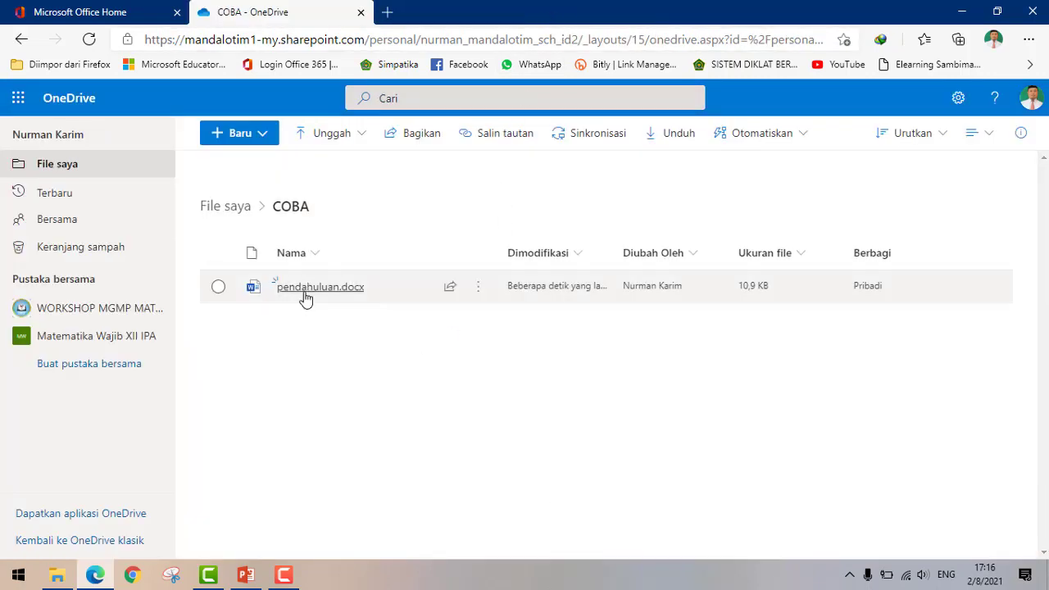
mouse_move(310, 299)
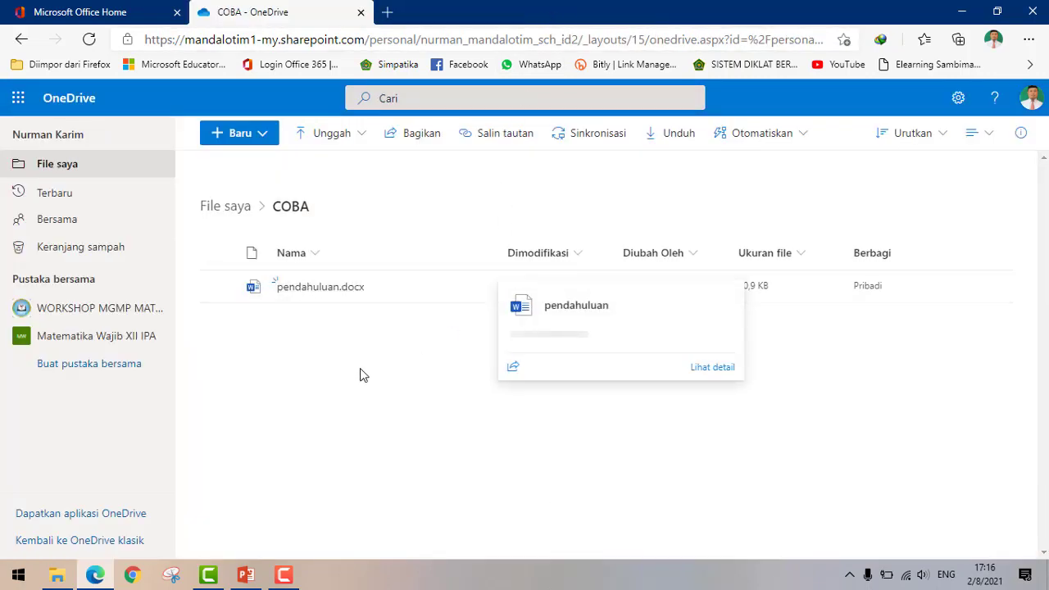
click(265, 139)
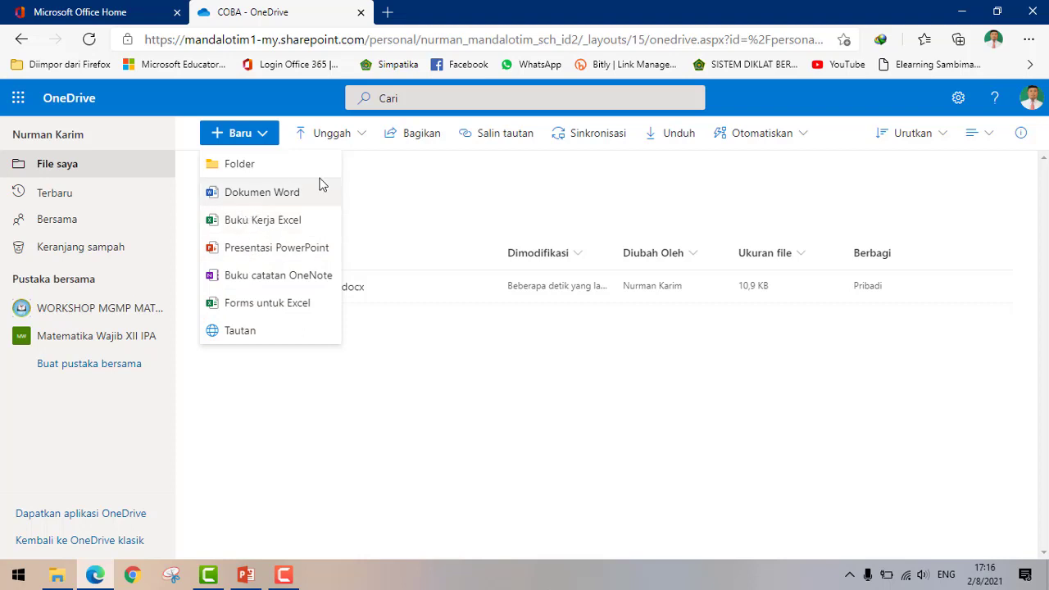
click(408, 172)
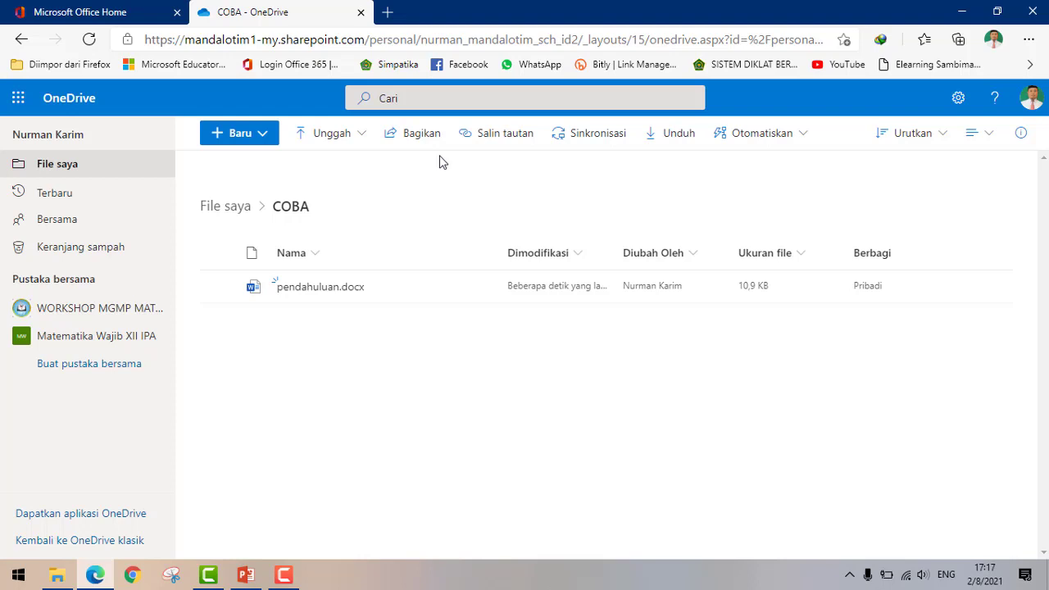
click(350, 145)
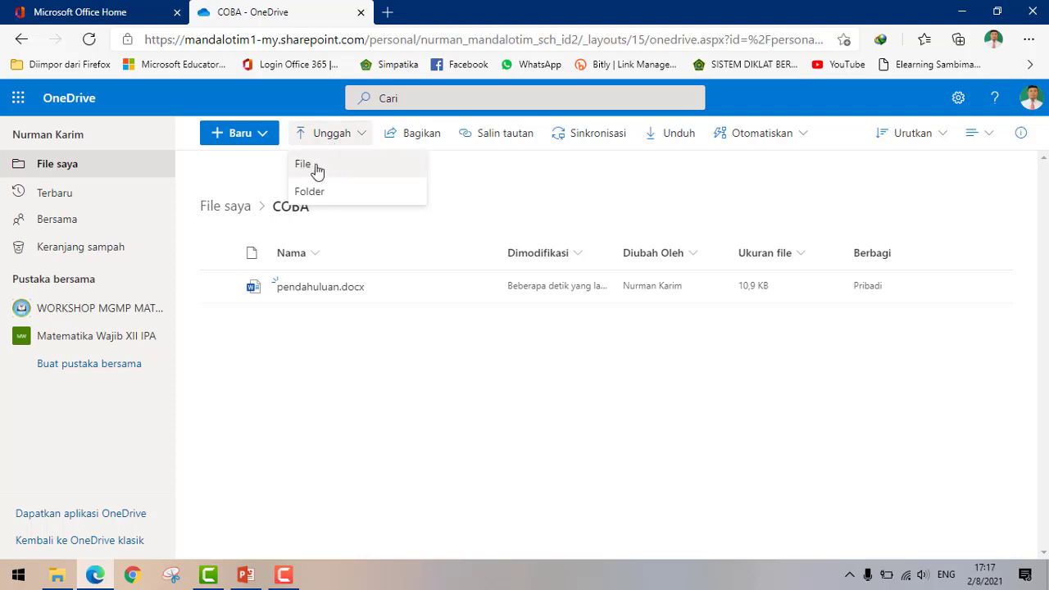
- Upload 'ANGGARAN RUMAH TANGGA' from D:\MGMP MAT KAB into COBA
click(313, 172)
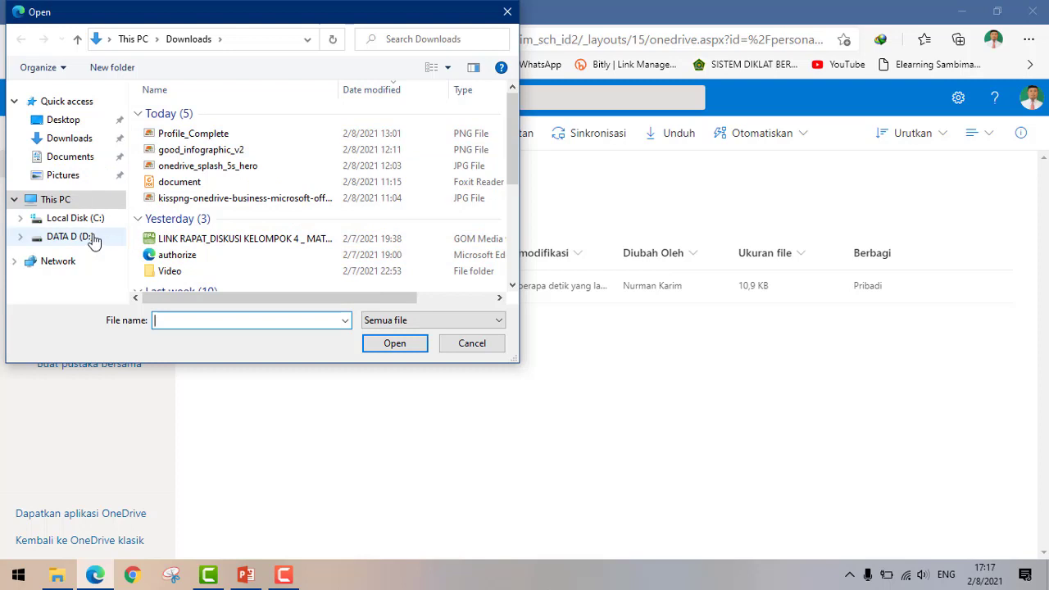
click(92, 237)
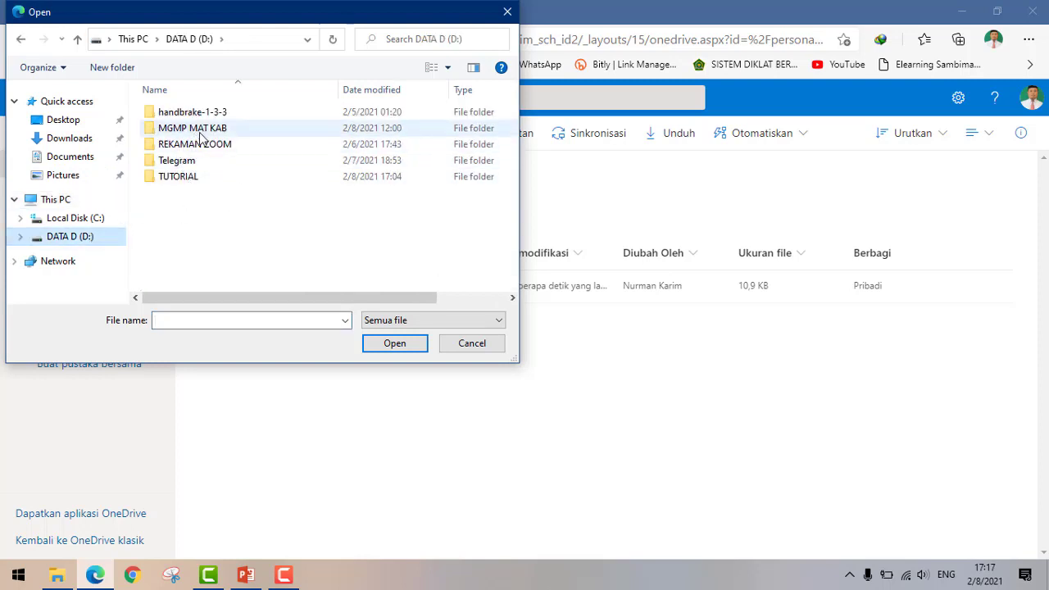
double_click(195, 128)
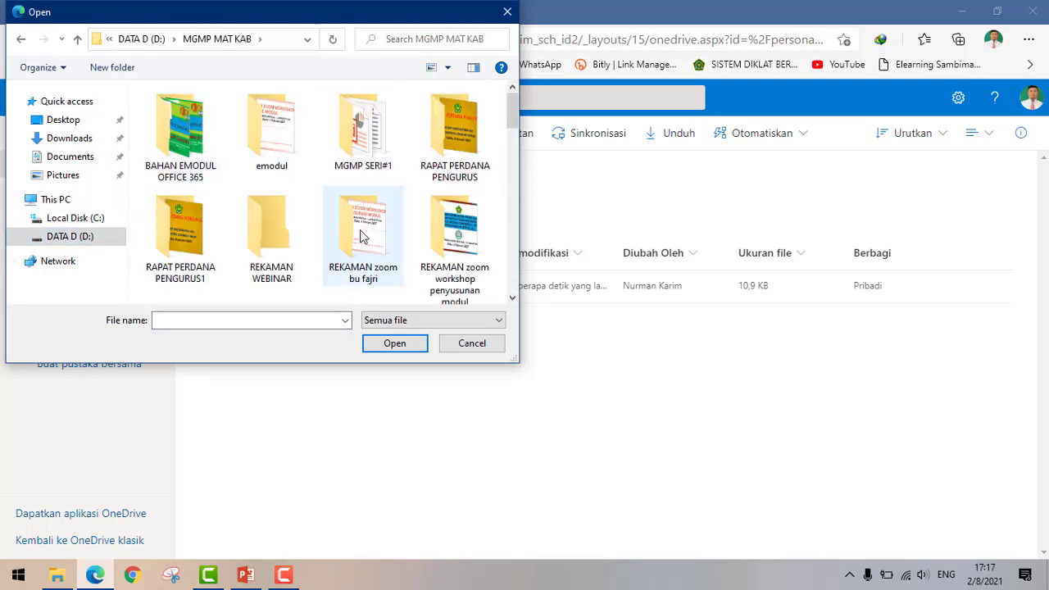
click(438, 236)
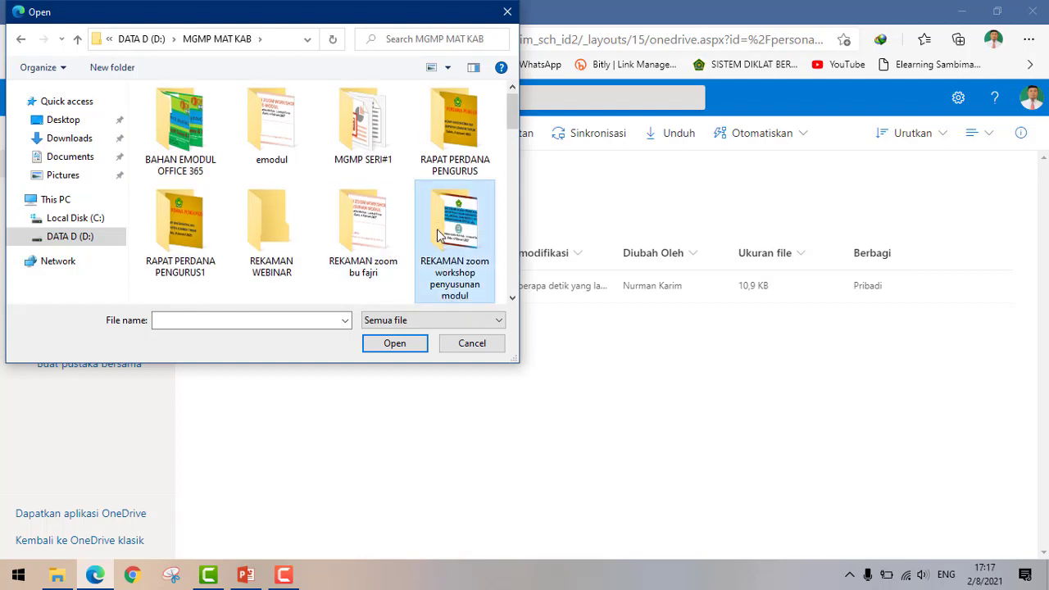
scroll(437, 236, down, 3)
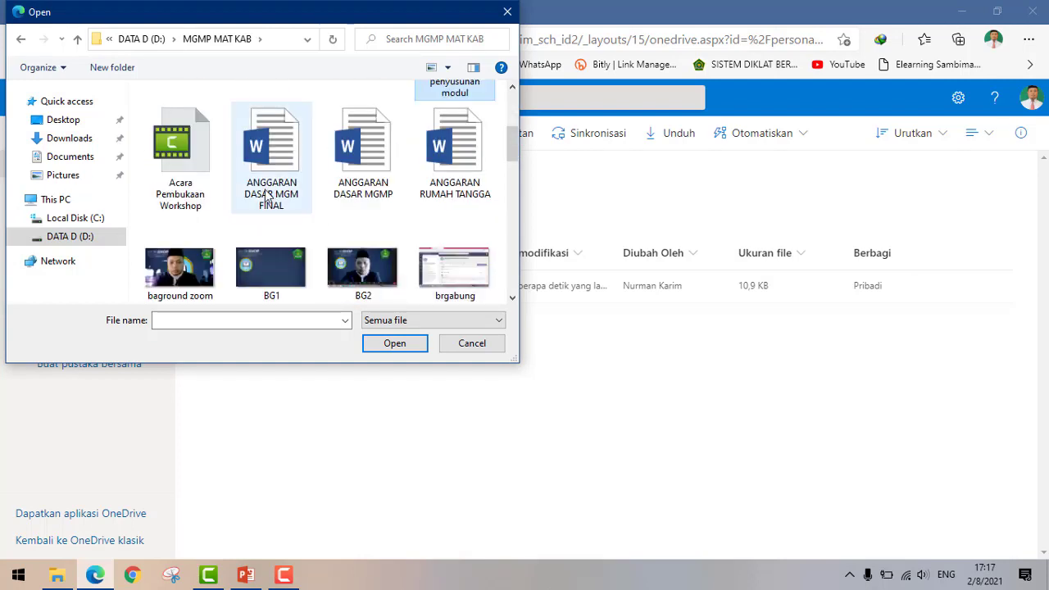
click(463, 152)
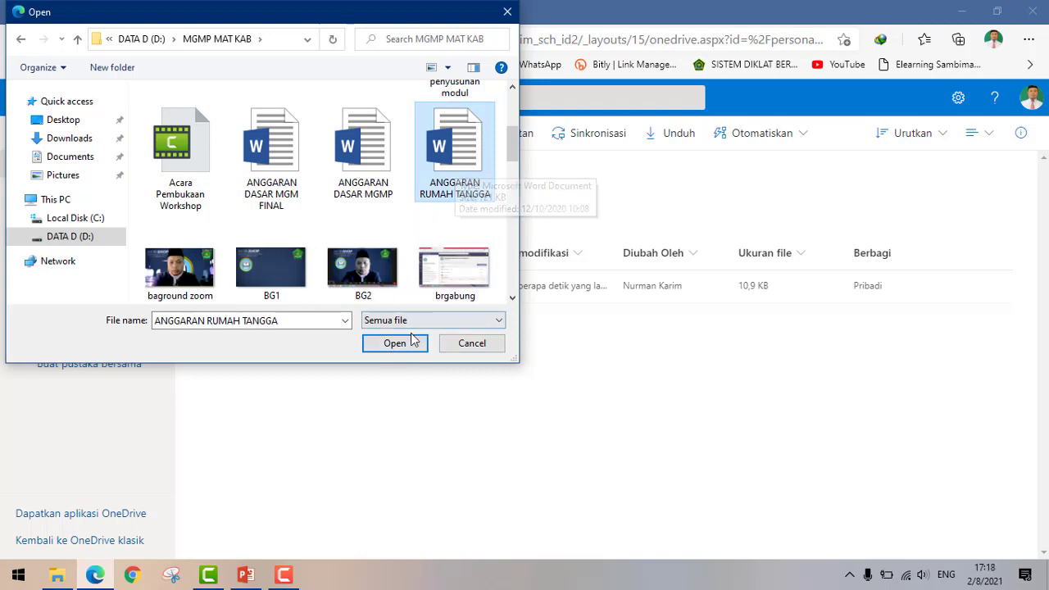
click(405, 344)
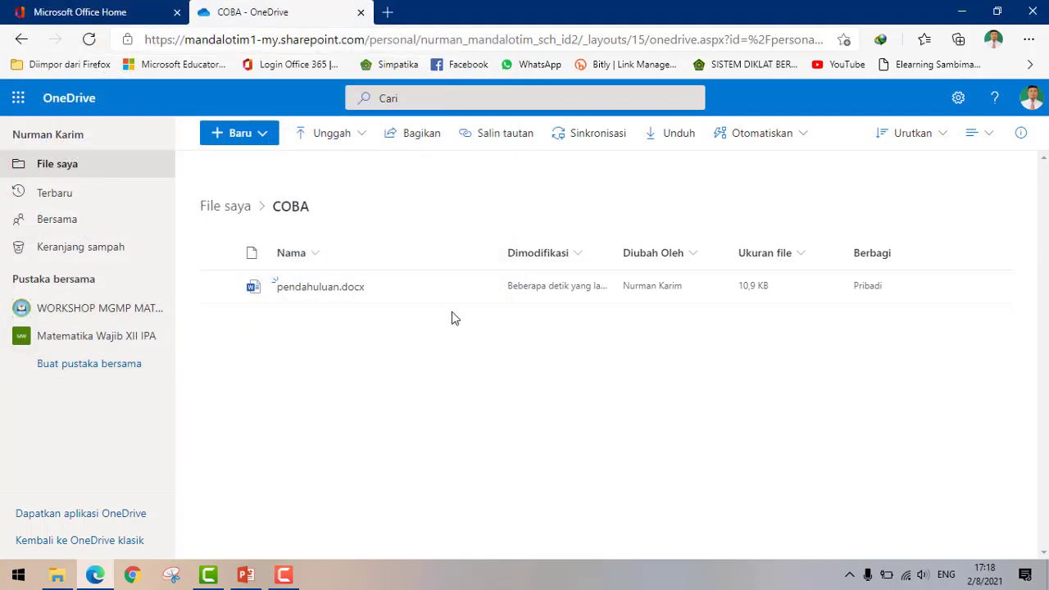
- Check that ANGGARAN RUMAH TANGGA.docx (722 KB) is listed in COBA, then clear the selection
mouse_move(524, 287)
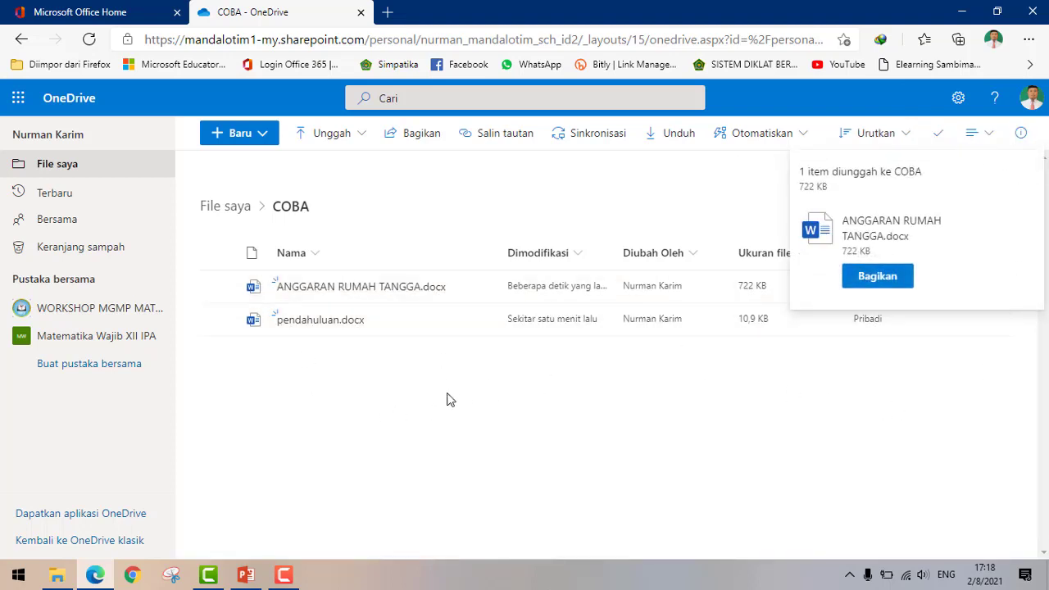
click(363, 145)
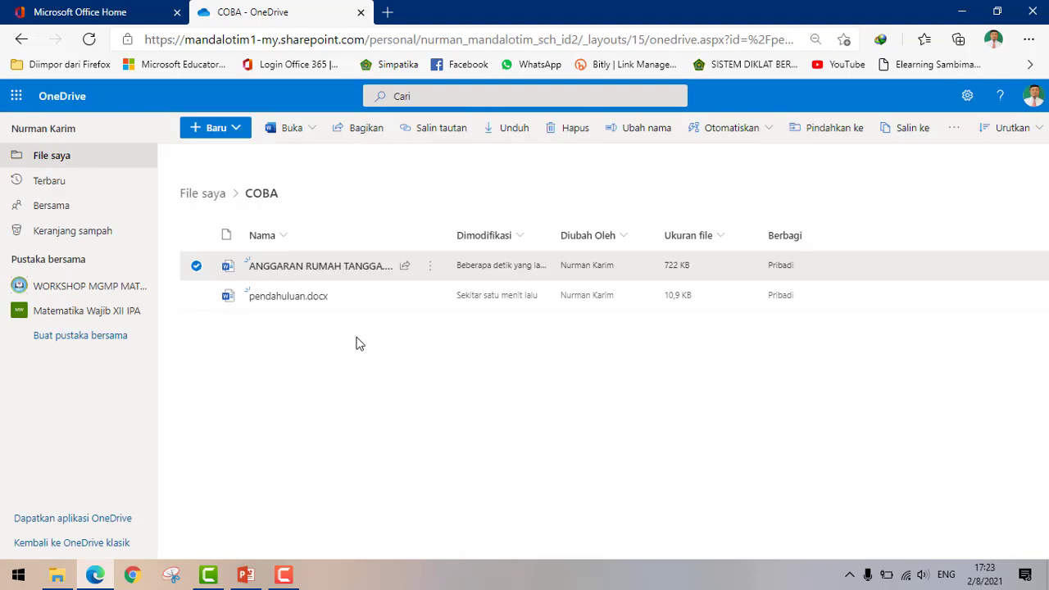
click(384, 169)
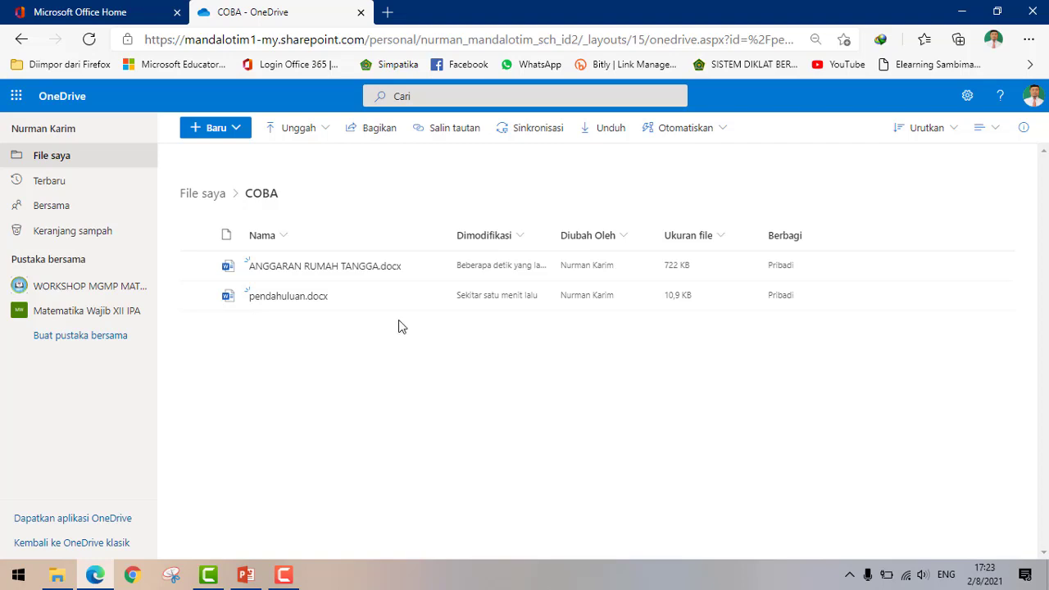
mouse_move(418, 281)
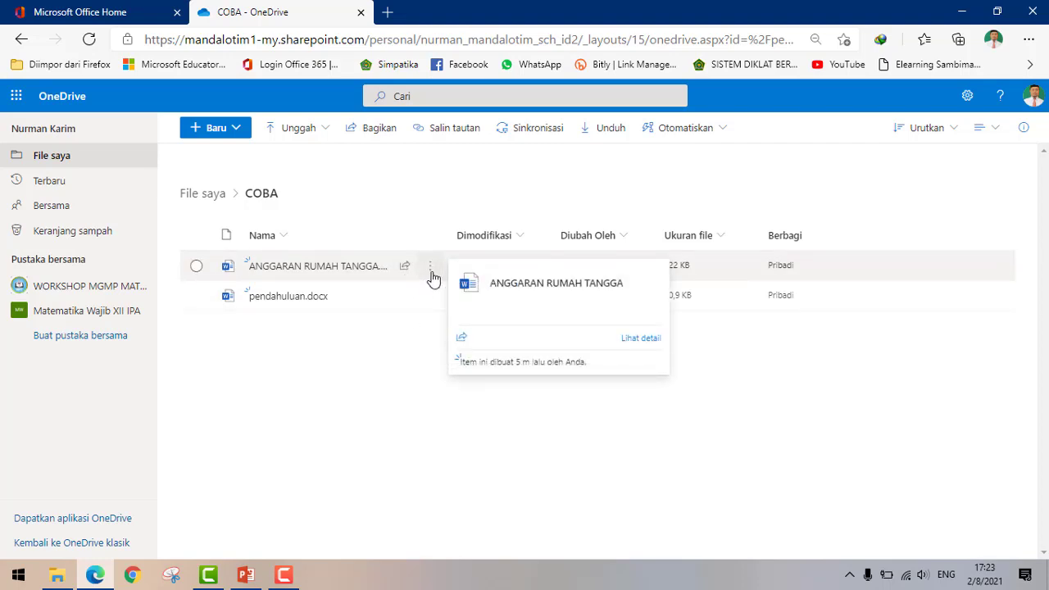
- Open the Kirim tautan share panel for ANGGARAN RUMAH TANGGA.docx from its row
click(431, 274)
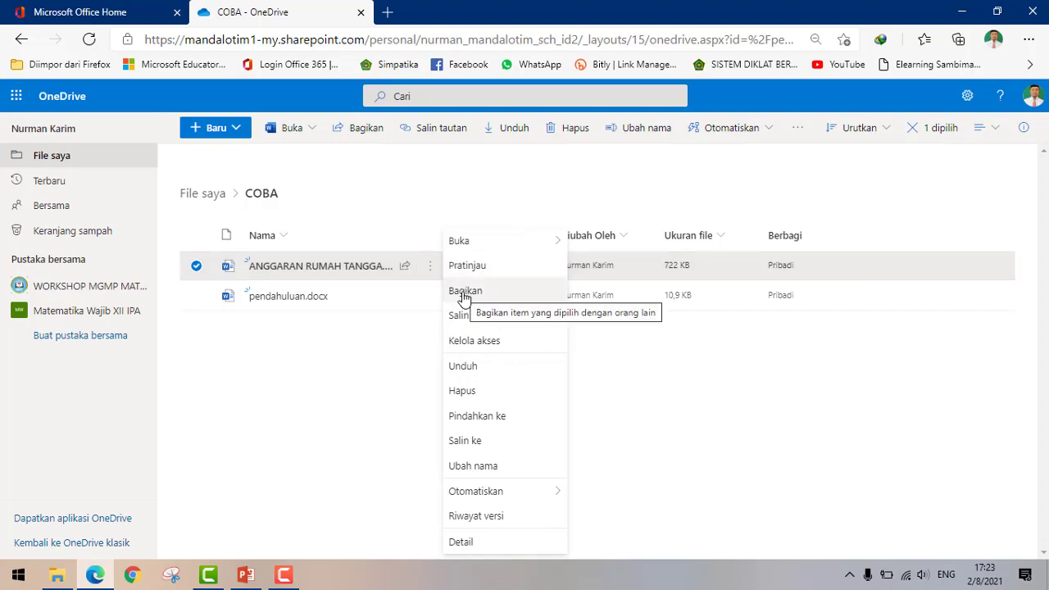
mouse_move(404, 275)
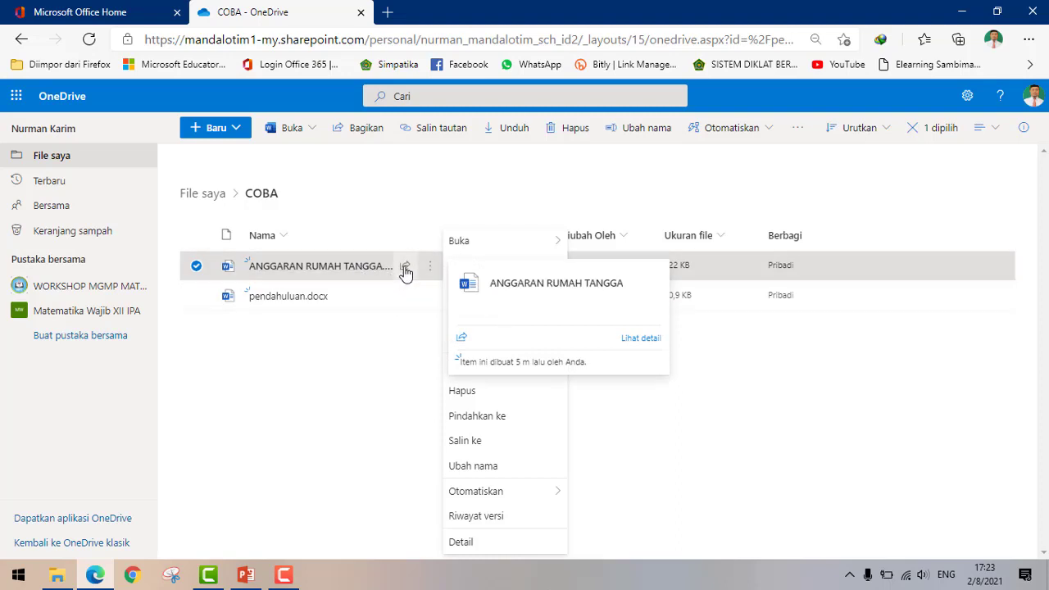
click(405, 272)
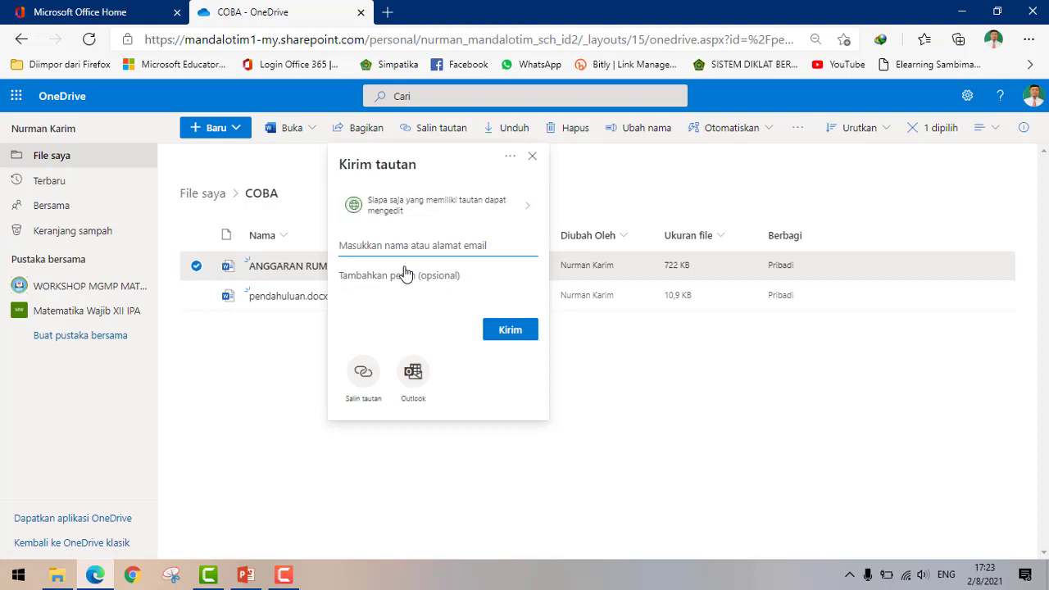
- Make the ANGGARAN RUMAH TANGGA link view-only for anyone with it, keeping downloads allowed
click(516, 215)
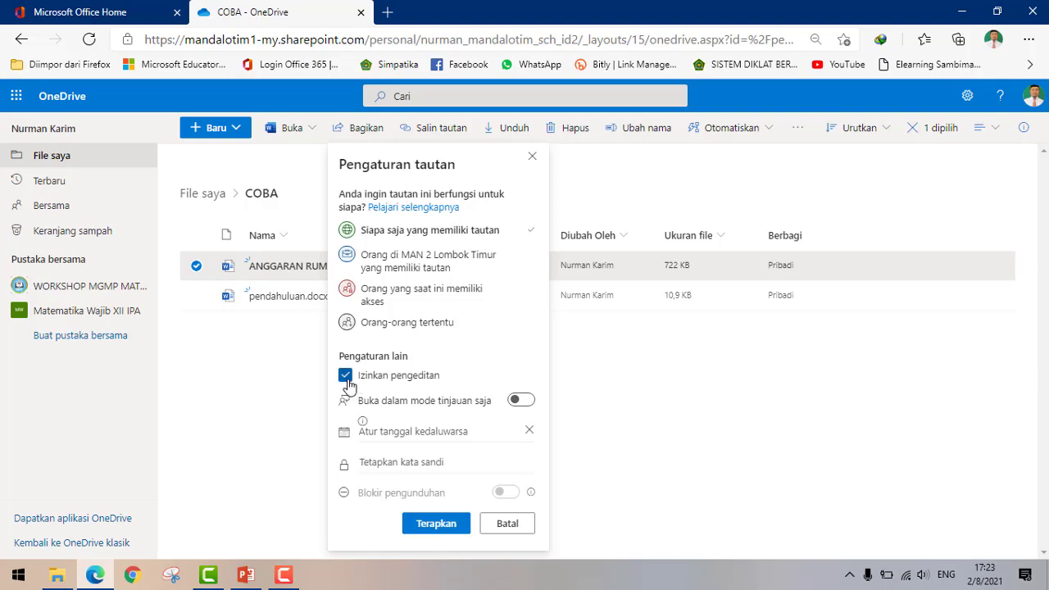
click(346, 380)
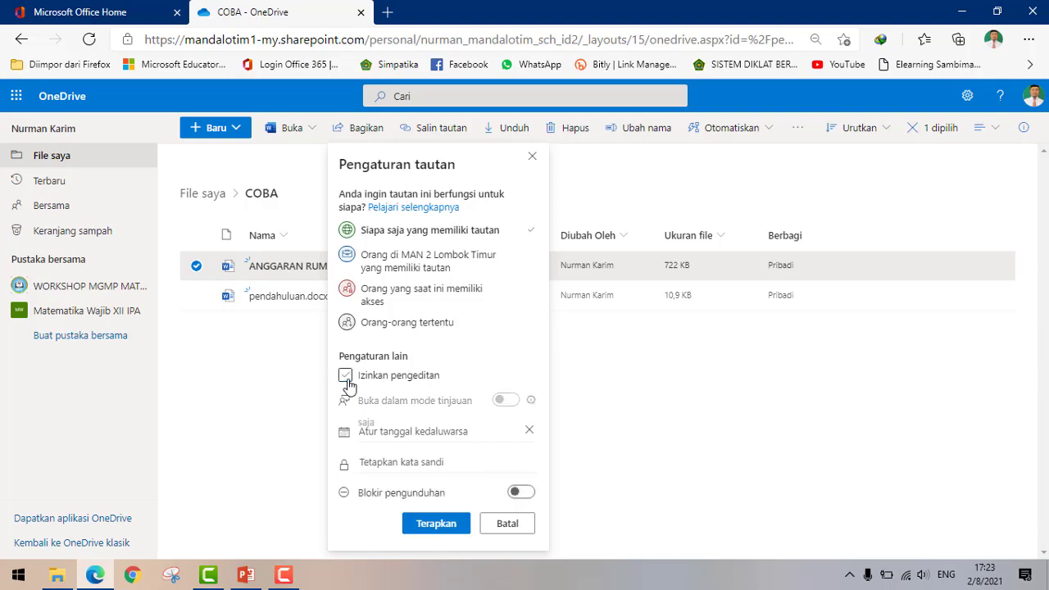
click(346, 377)
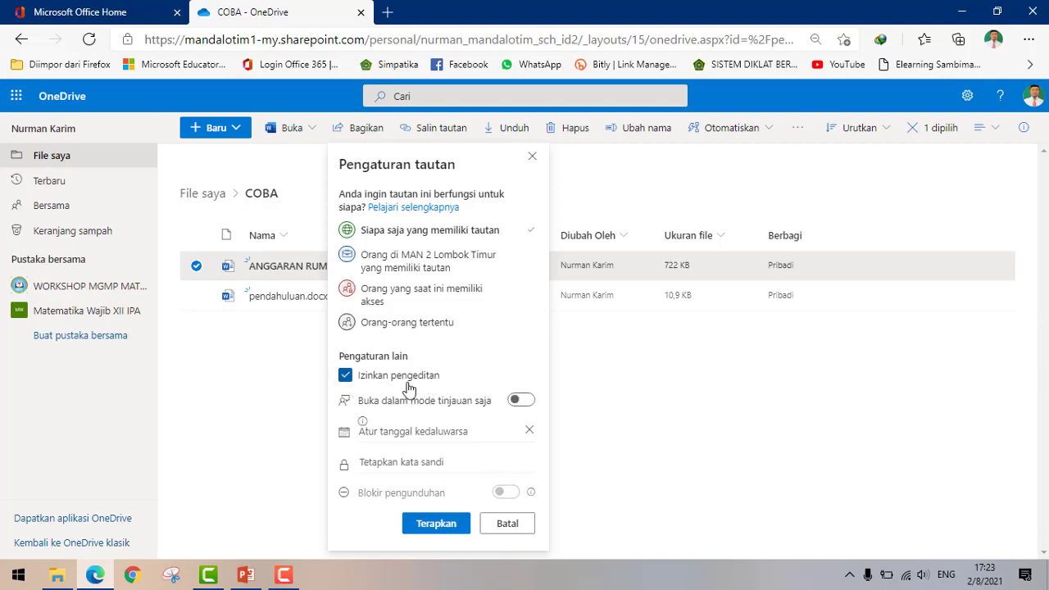
click(346, 377)
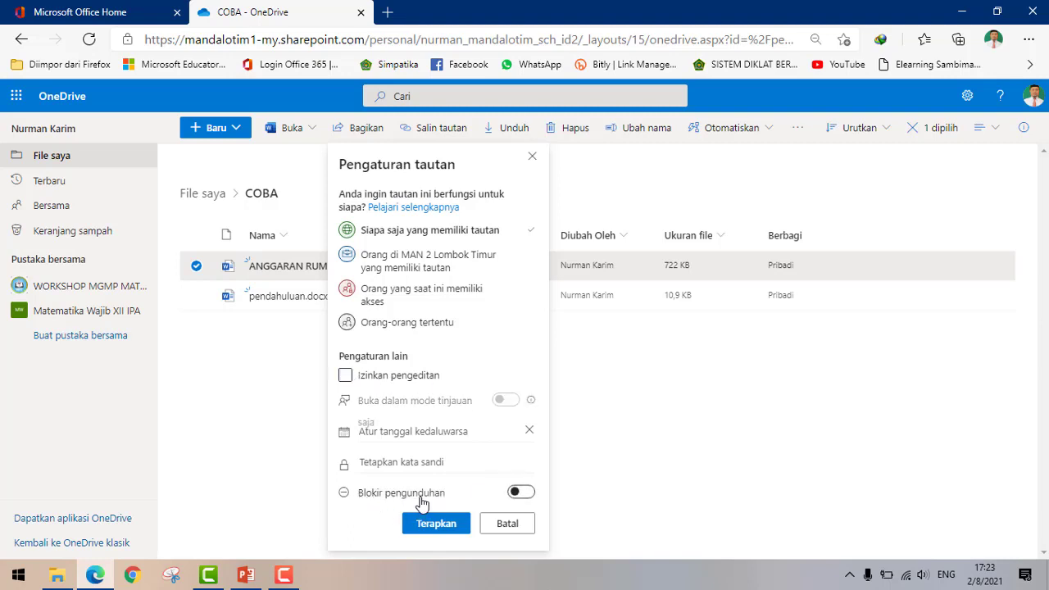
click(525, 494)
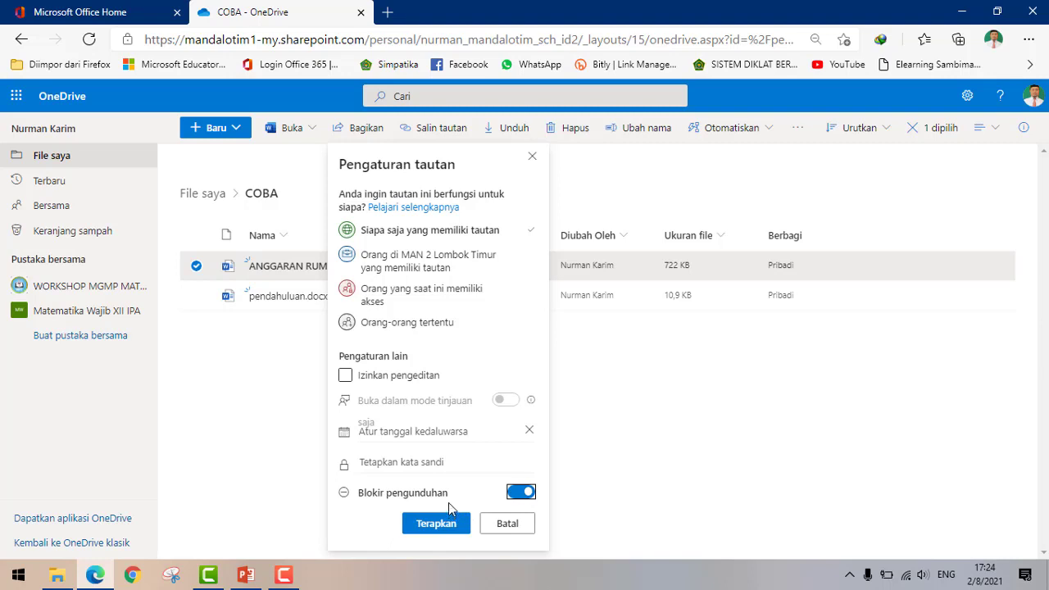
click(521, 492)
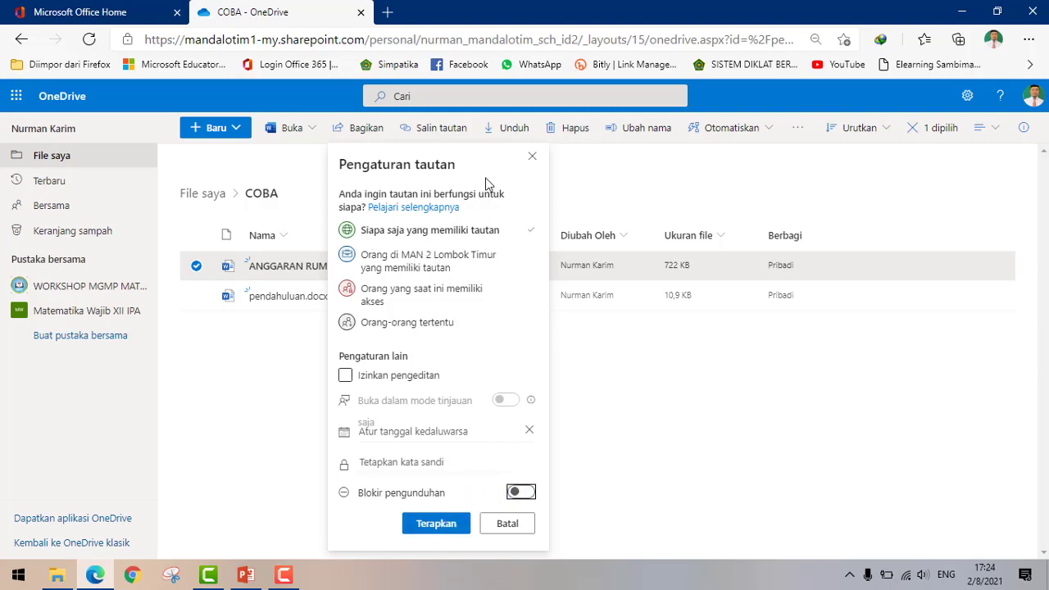
click(445, 529)
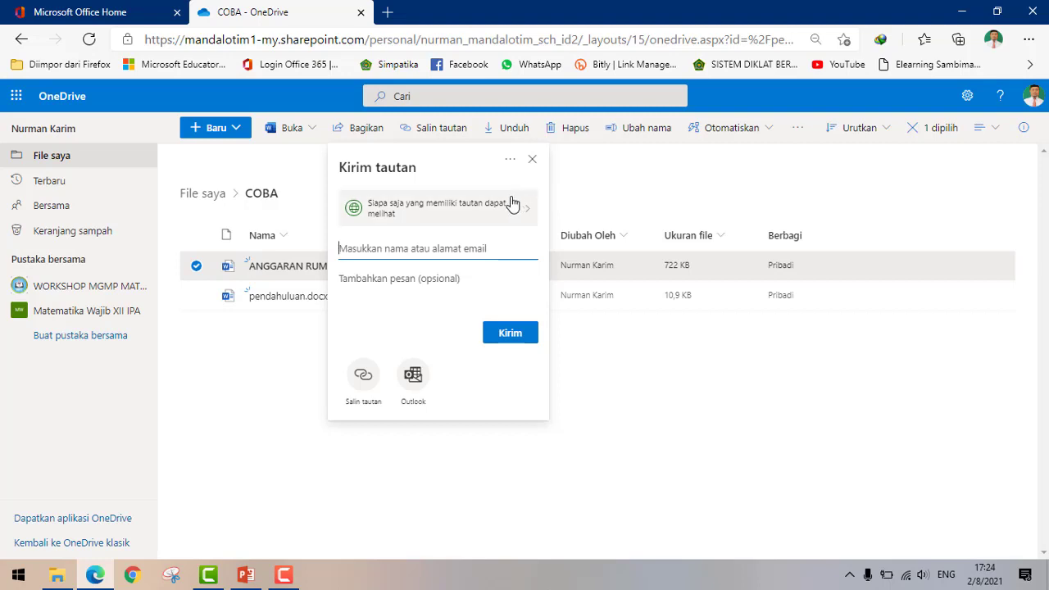
- Copy the view-only link for ANGGARAN RUMAH TANGGA.docx and dismiss the copied confirmation
click(365, 381)
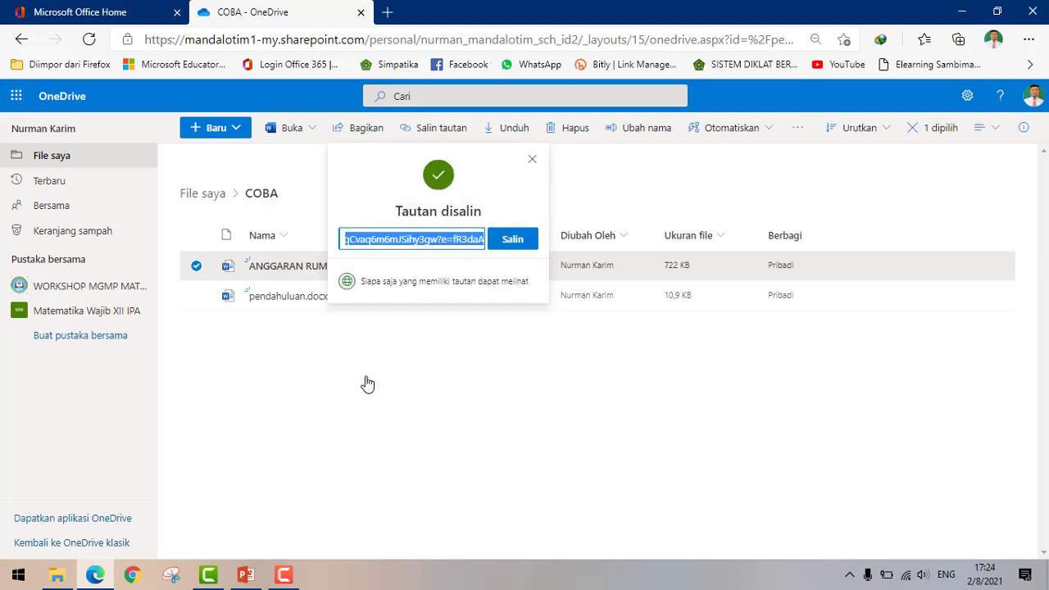
click(515, 239)
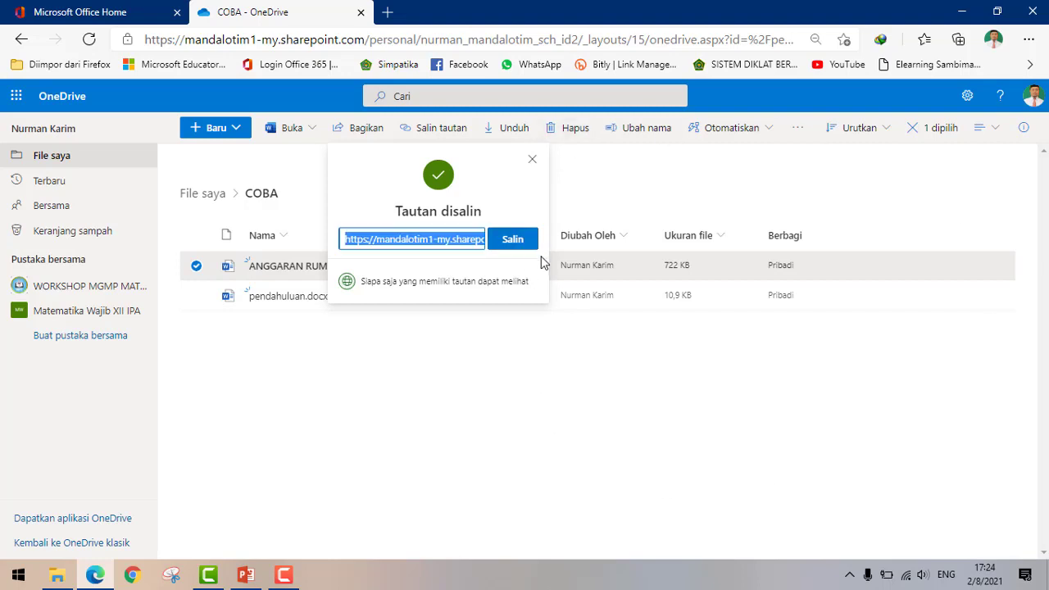
click(533, 160)
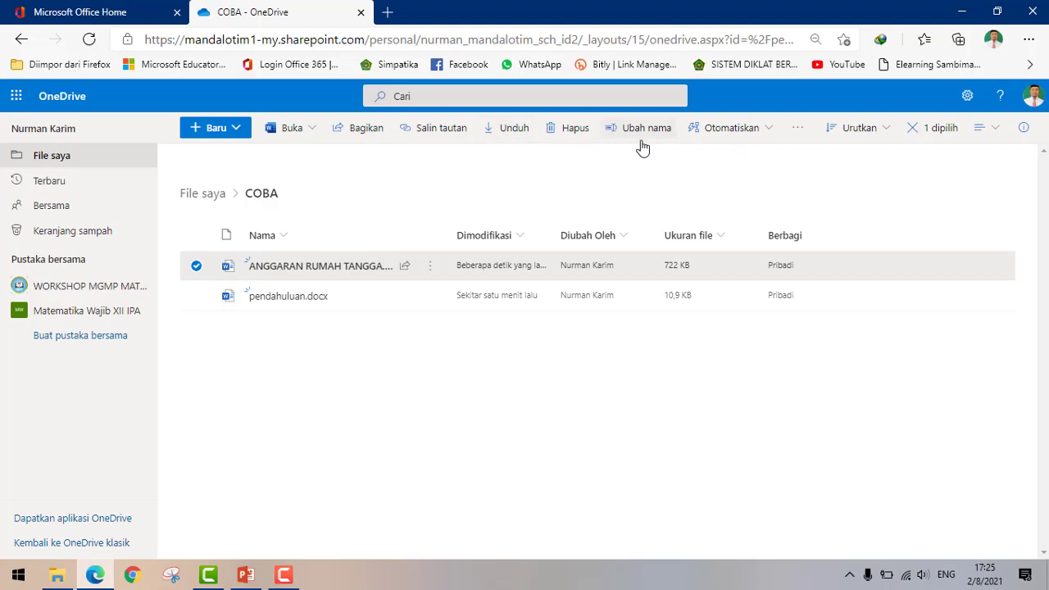
click(766, 133)
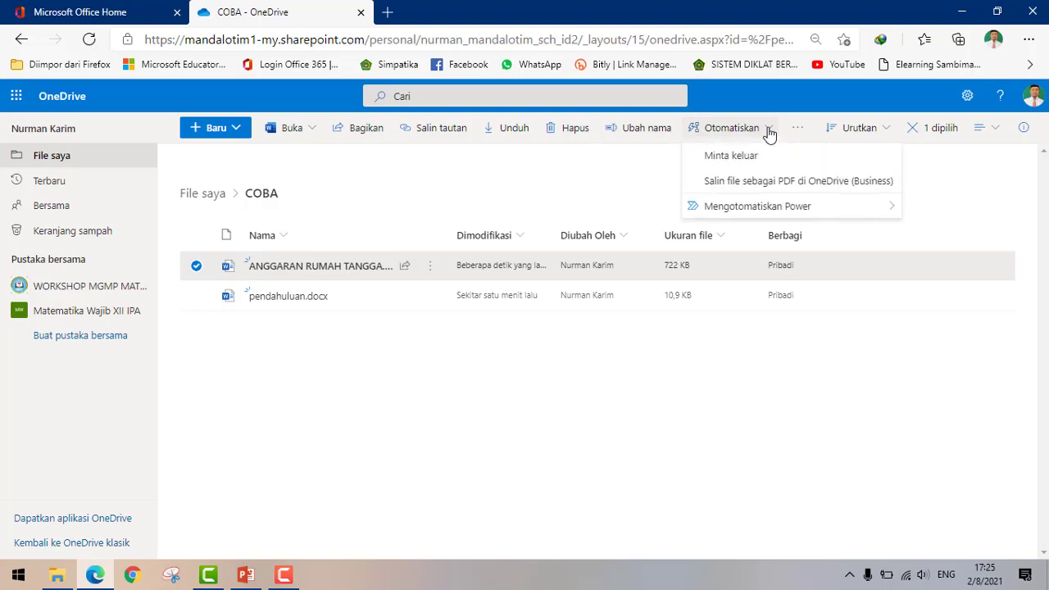
mouse_move(771, 209)
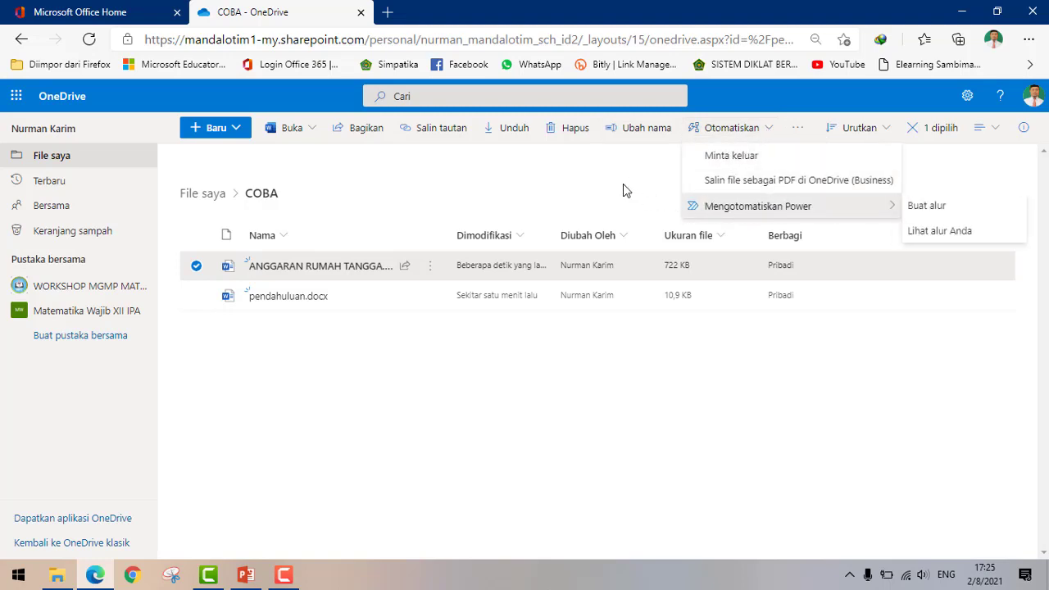
click(611, 161)
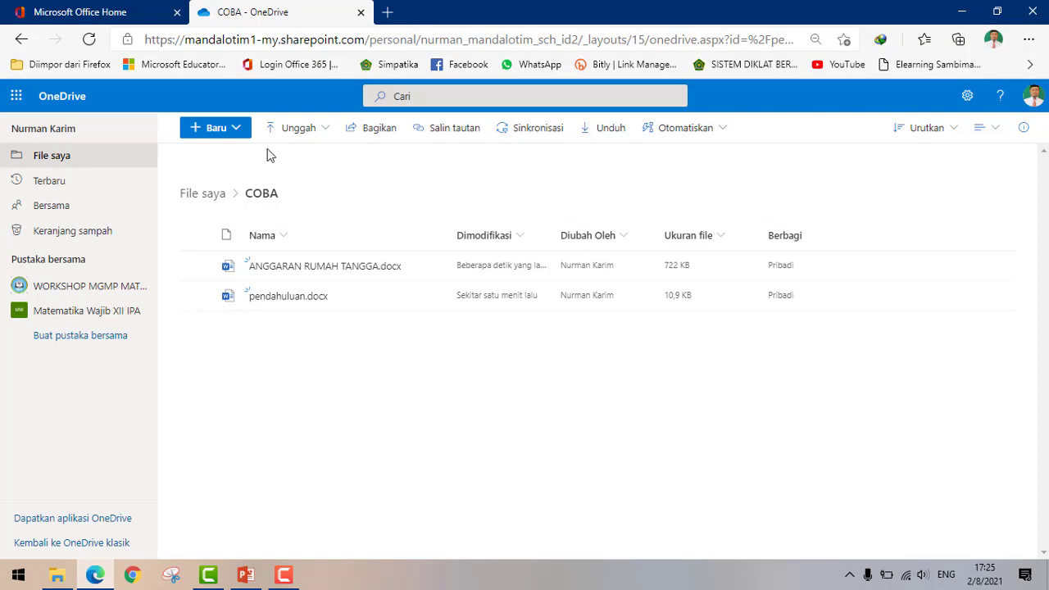
- Create a new folder named FOLDER MINTA FILA in COBA, fixing the typos in the name
click(237, 131)
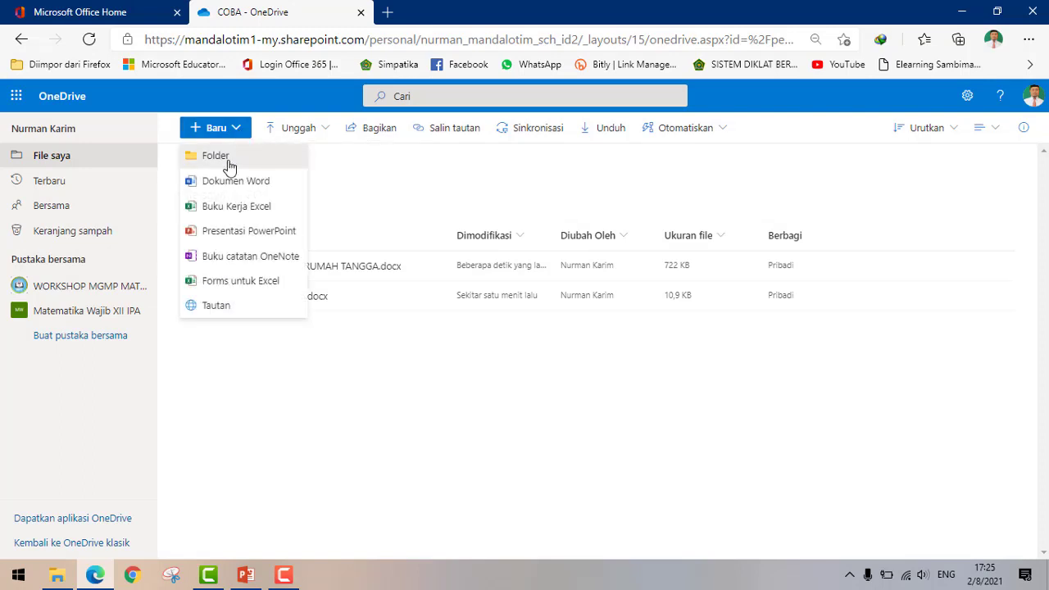
click(215, 155)
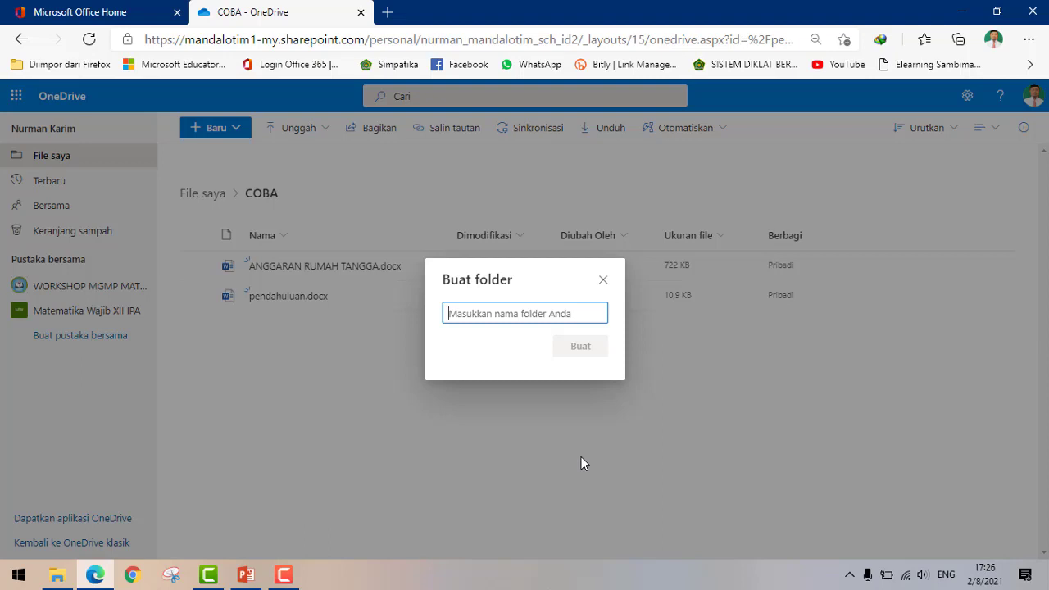
text(folder)
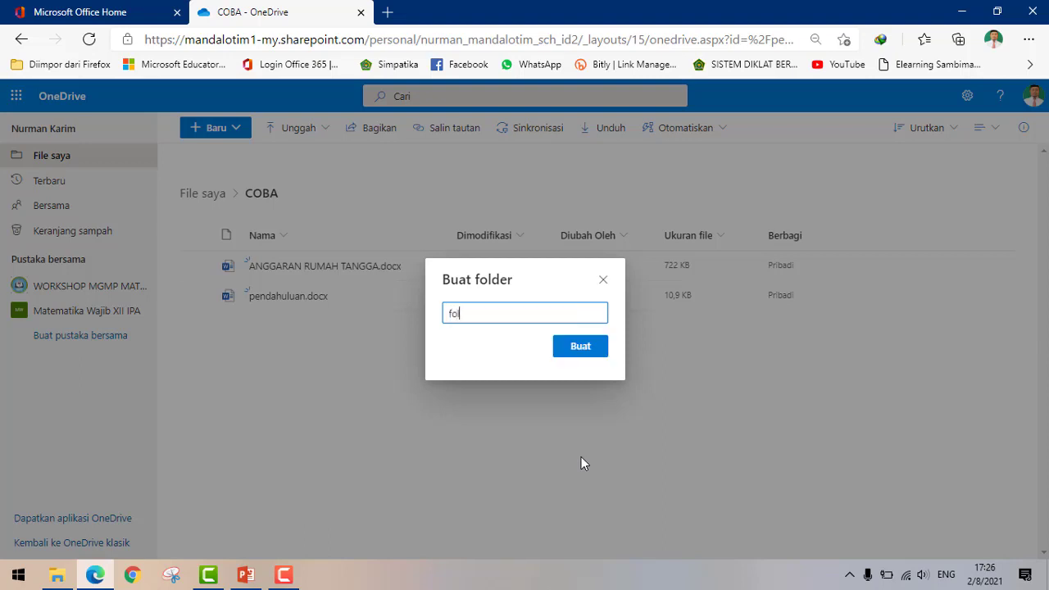
key(BackSpace)
key(BackSpace)
key(BackSpace)
key(BackSpace)
key(BackSpace)
text(FOLEDER)
key(BackSpace)
key(BackSpace)
key(BackSpace)
key(BackSpace)
text(DER MINTA FILA)
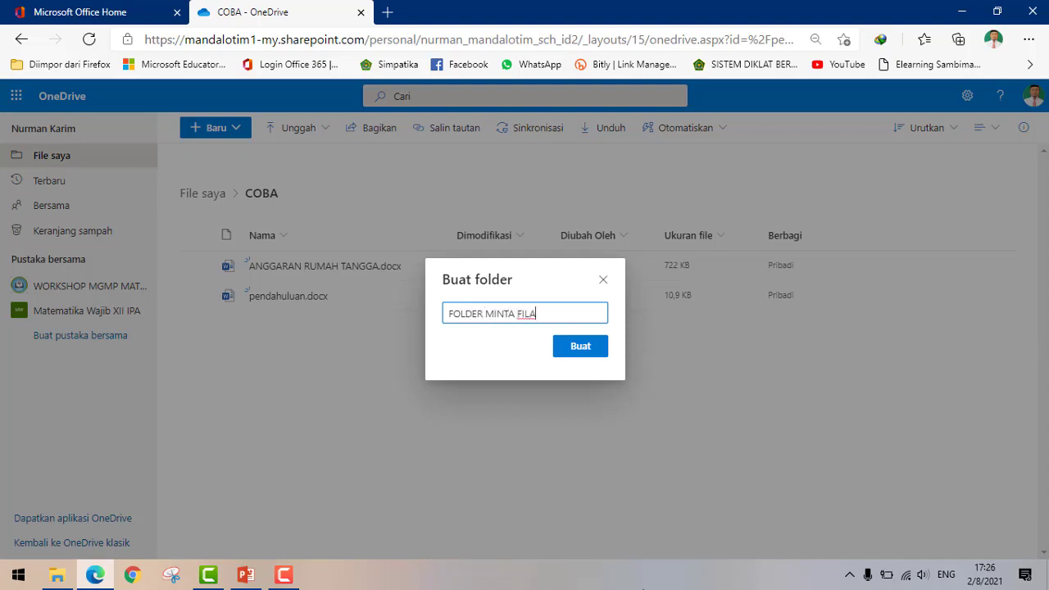
click(578, 351)
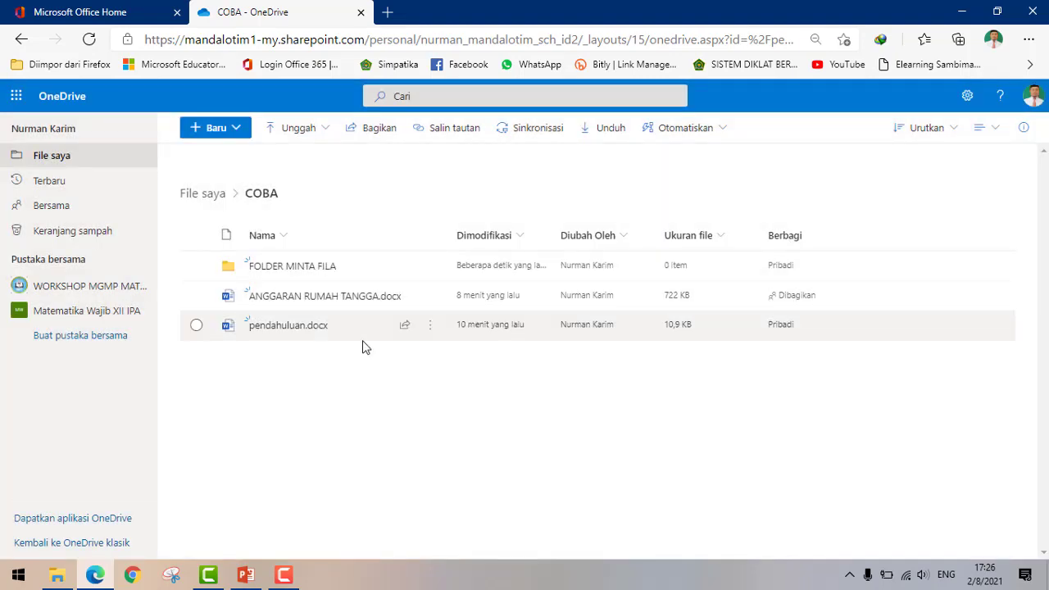
- Rename FOLDER MINTA FILA to FOLDER MINTA FILE, then deselect the folder
right_click(326, 273)
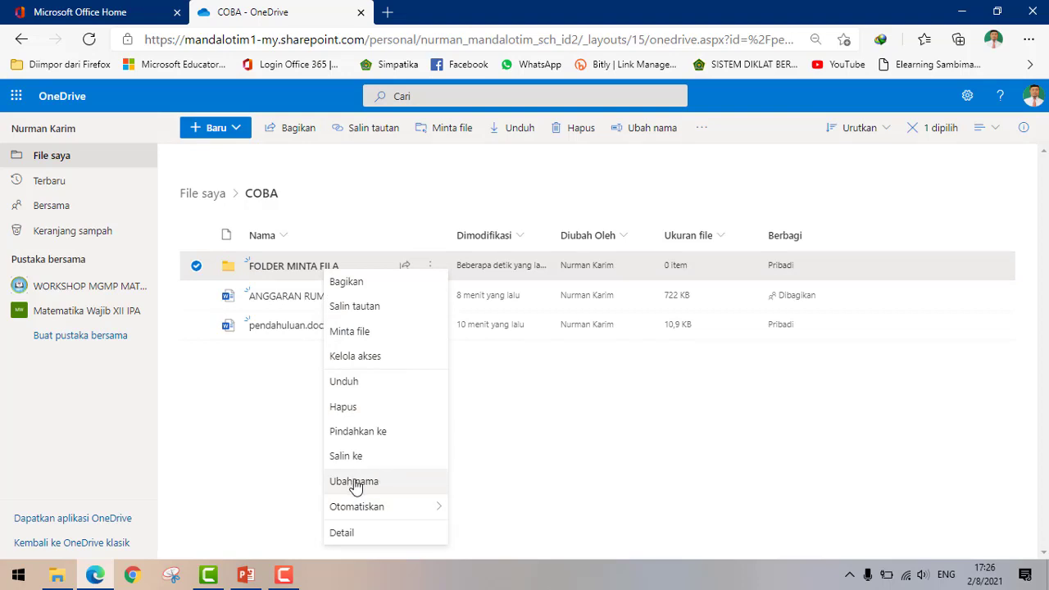
click(354, 482)
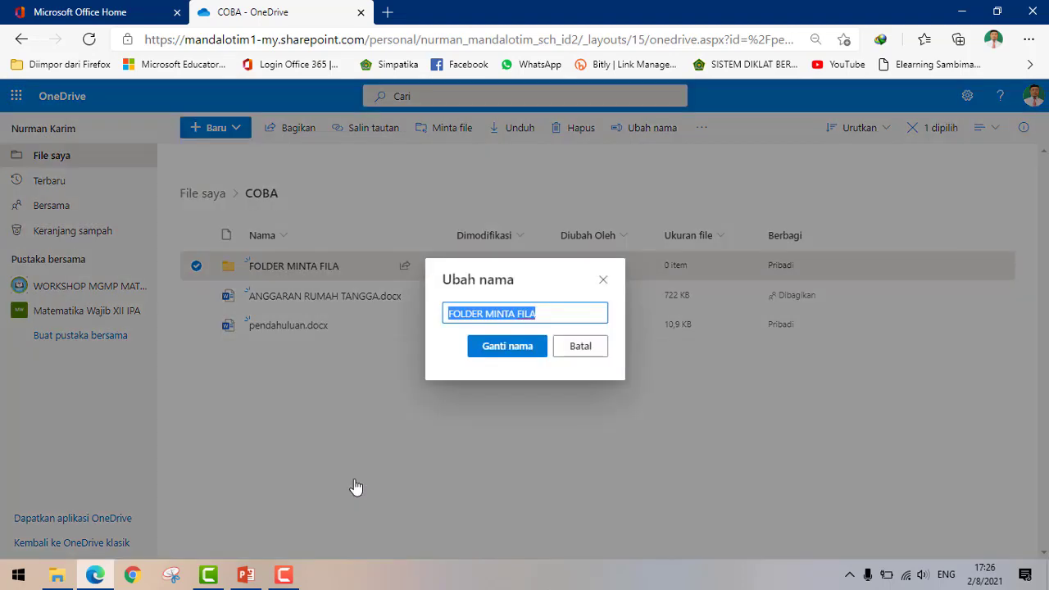
click(544, 317)
key(BackSpace)
text(E)
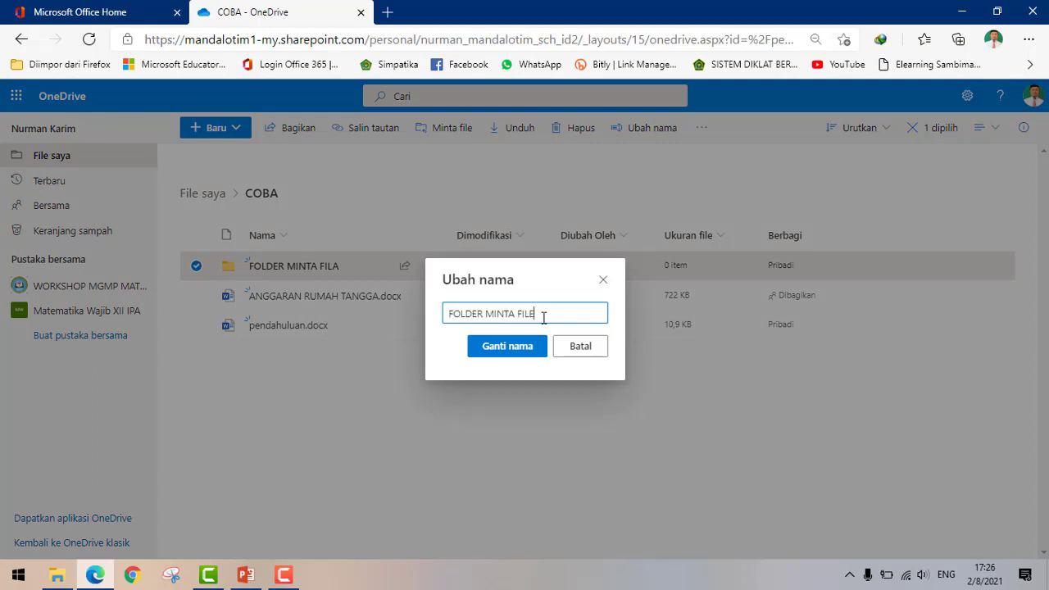
click(520, 348)
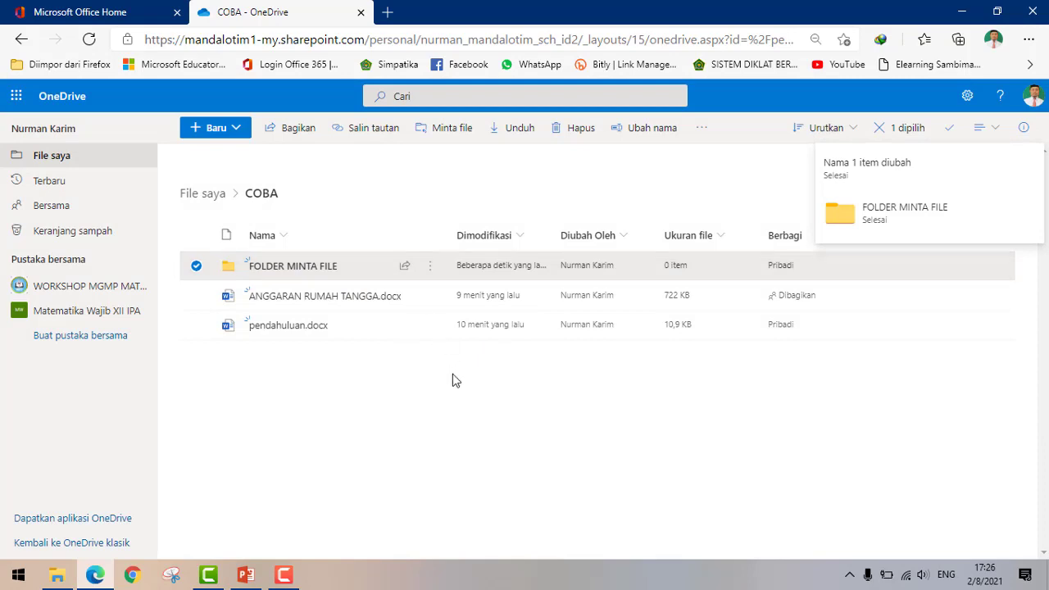
click(399, 416)
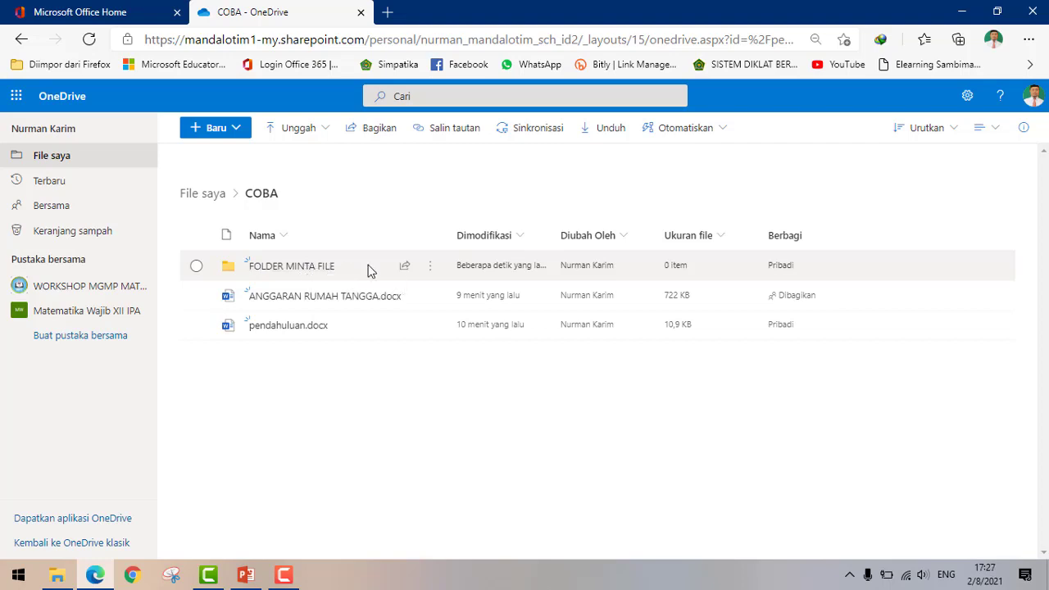
- Start a file request on FOLDER MINTA FILE named 'Folder Permintaan File Dari Peserta Didik'
click(429, 270)
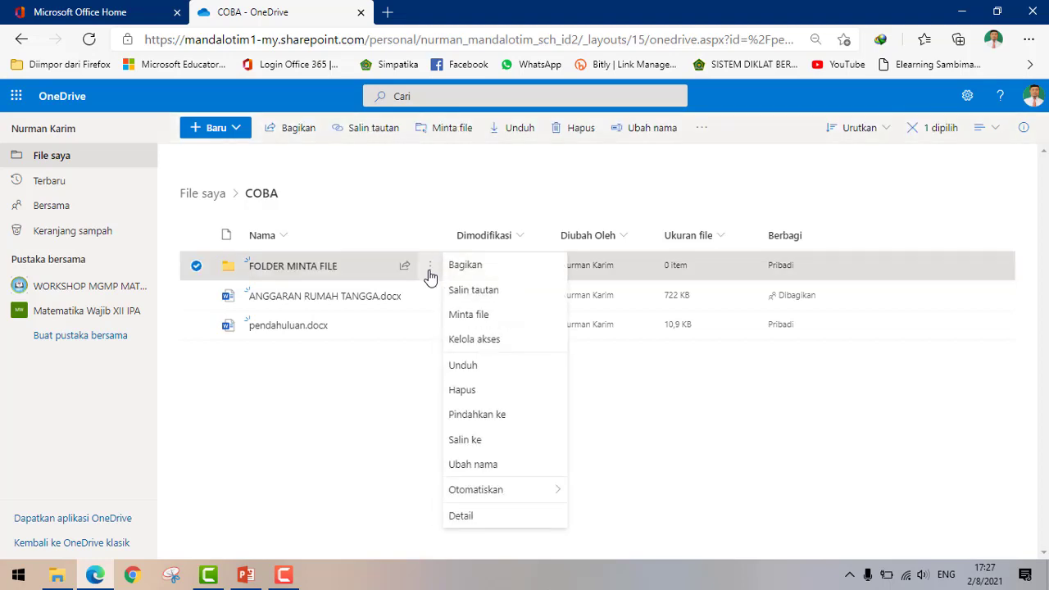
click(479, 318)
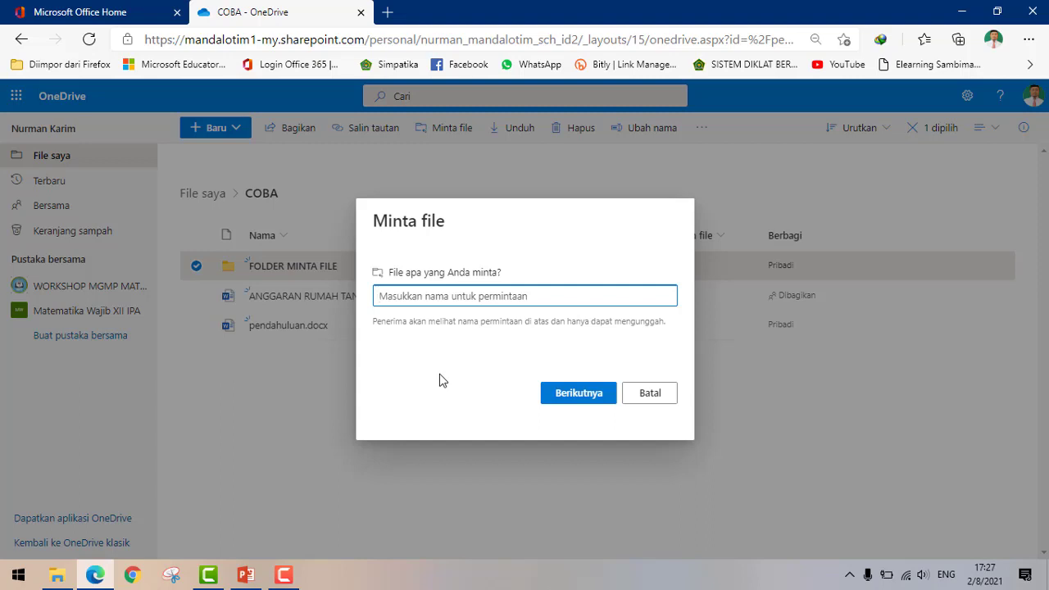
text(Folder Permintaan File)
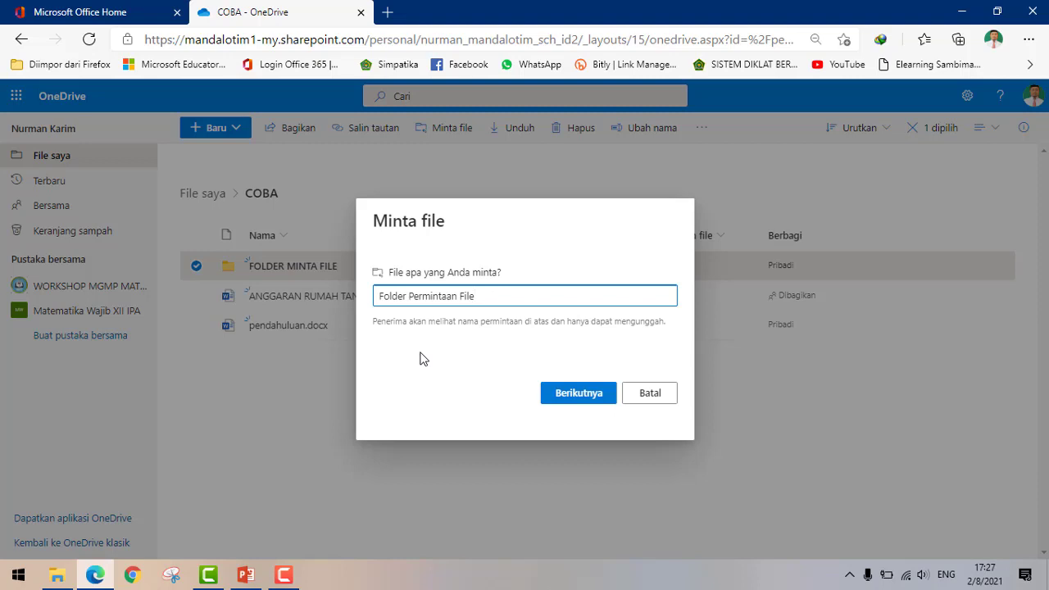
text( Dari Peserta Didik)
- Generate the file request's upload link, copy it, and finish the request
click(577, 398)
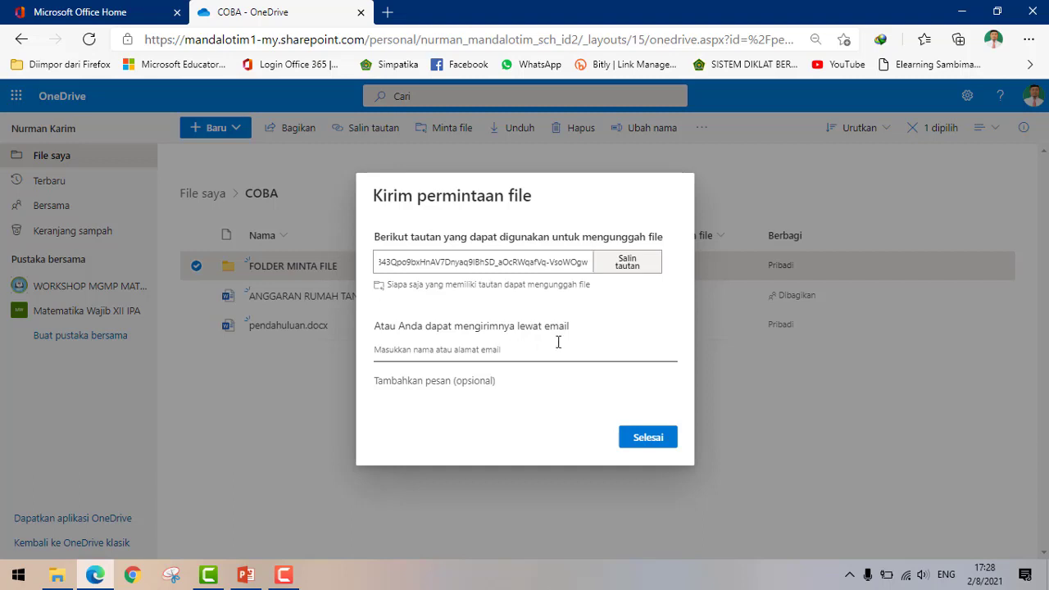
click(558, 344)
click(629, 265)
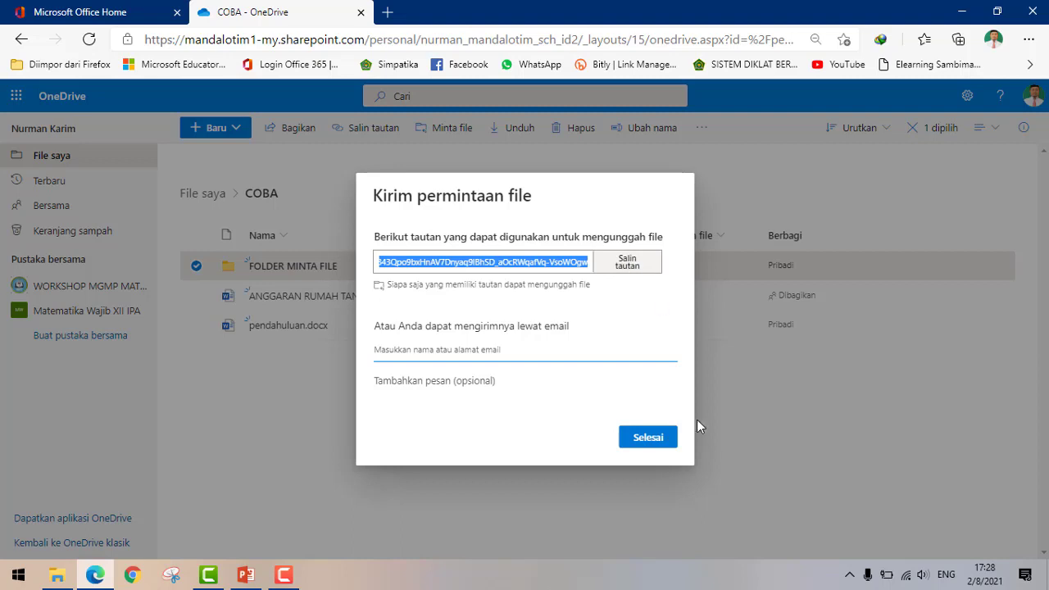
click(645, 440)
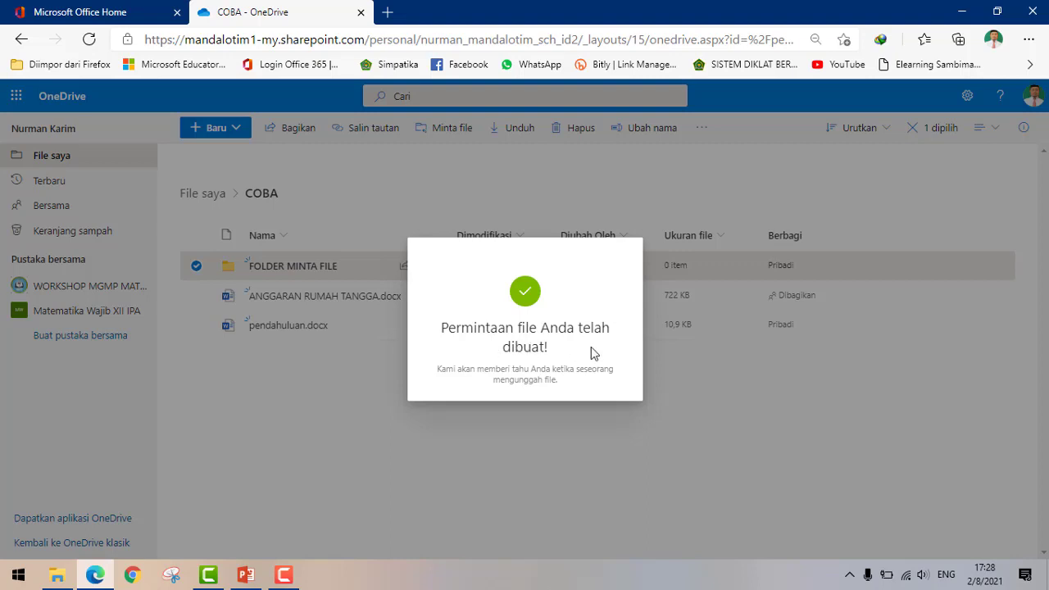
click(720, 371)
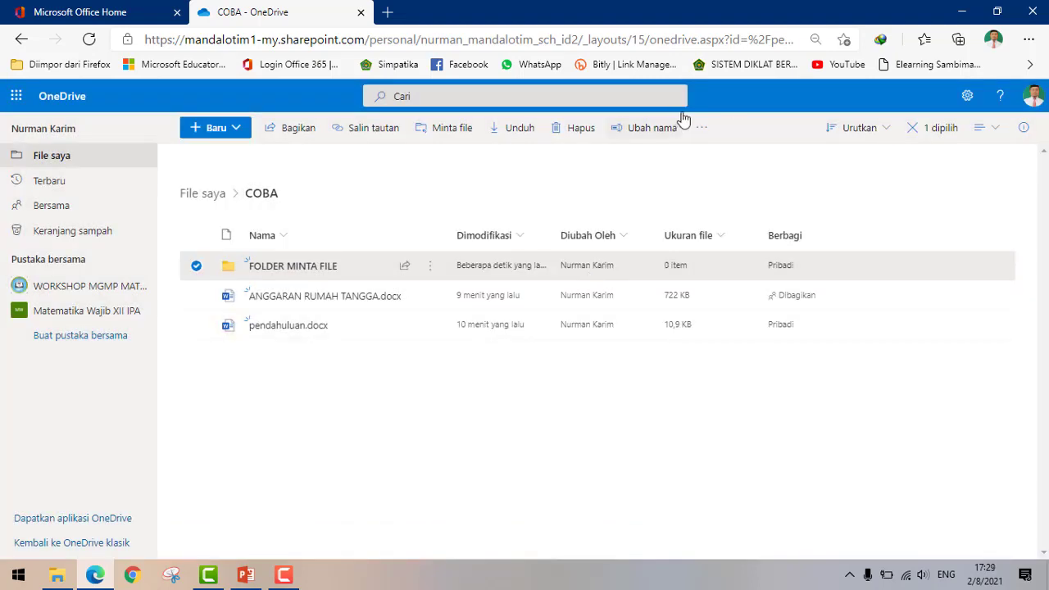
click(963, 11)
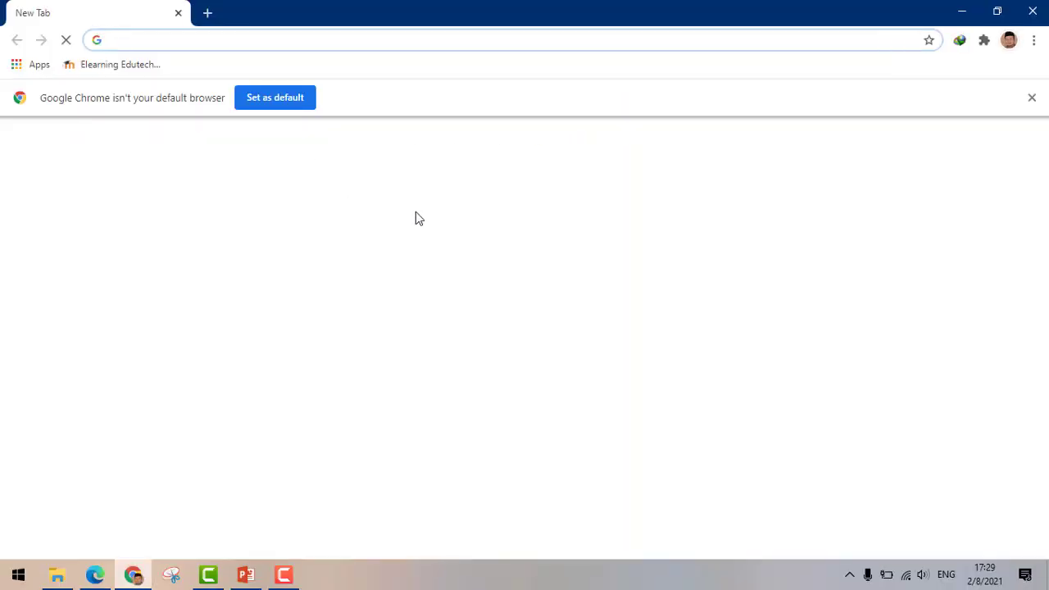
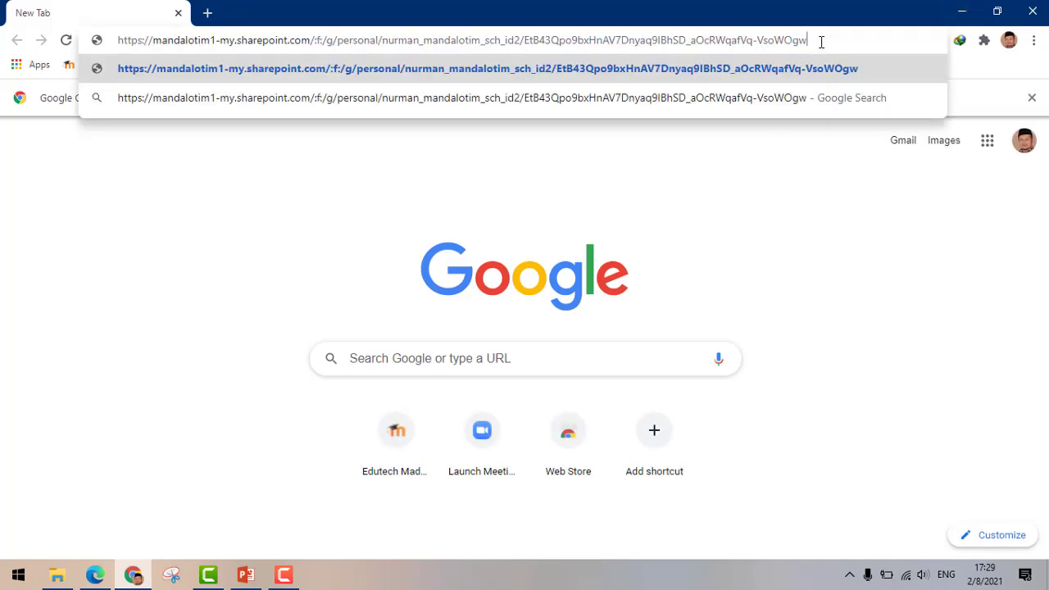
- Paste the copied upload link into Chrome's address bar and load the request page
key(Return)
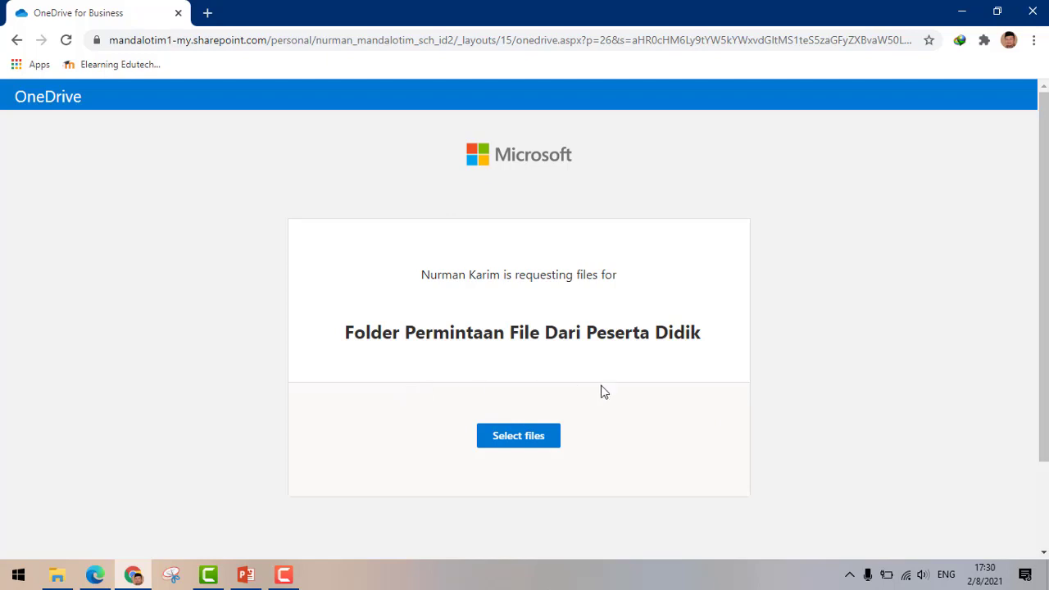
- Choose baground zoom.png as the file to upload
click(514, 443)
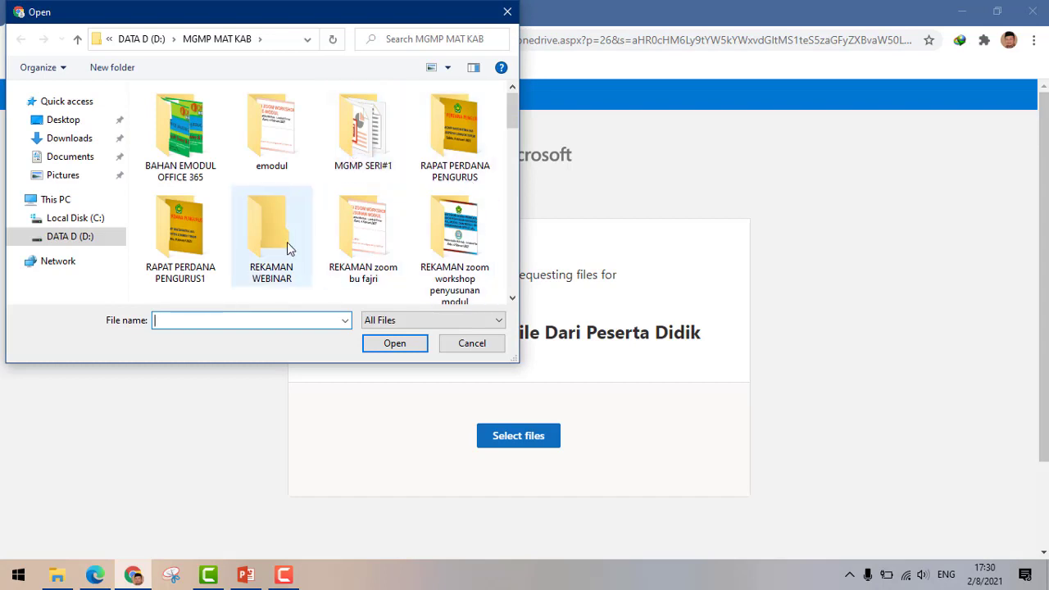
scroll(273, 242, down, 3)
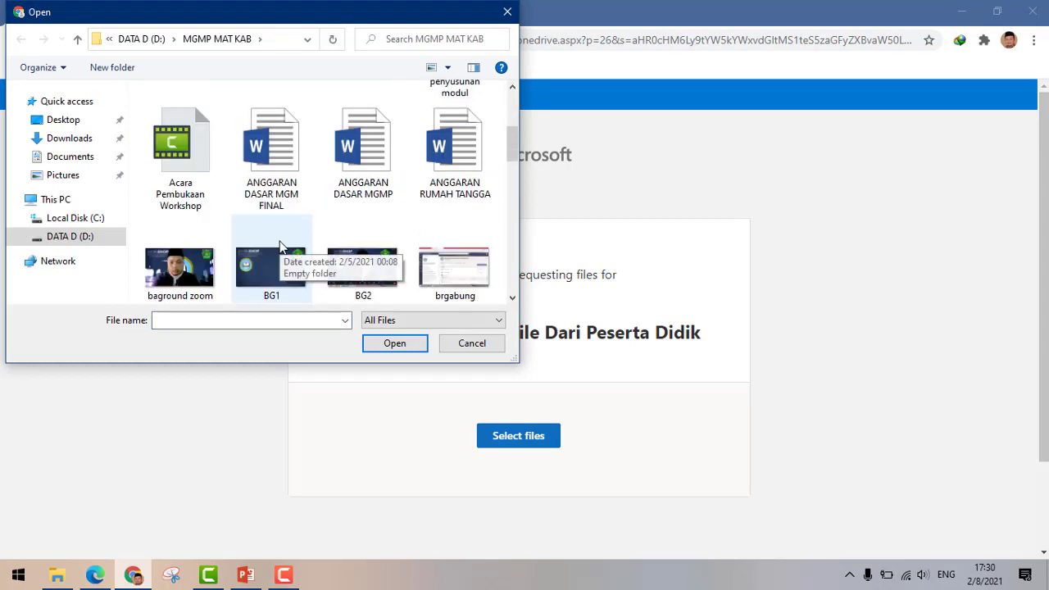
scroll(282, 241, down, 3)
scroll(270, 164, up, 1)
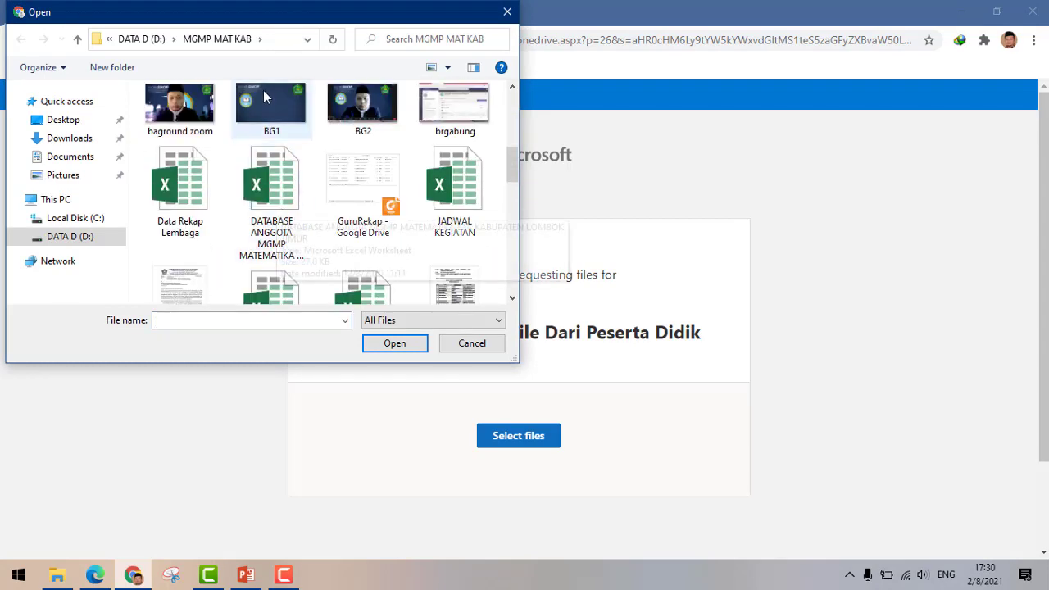
click(193, 113)
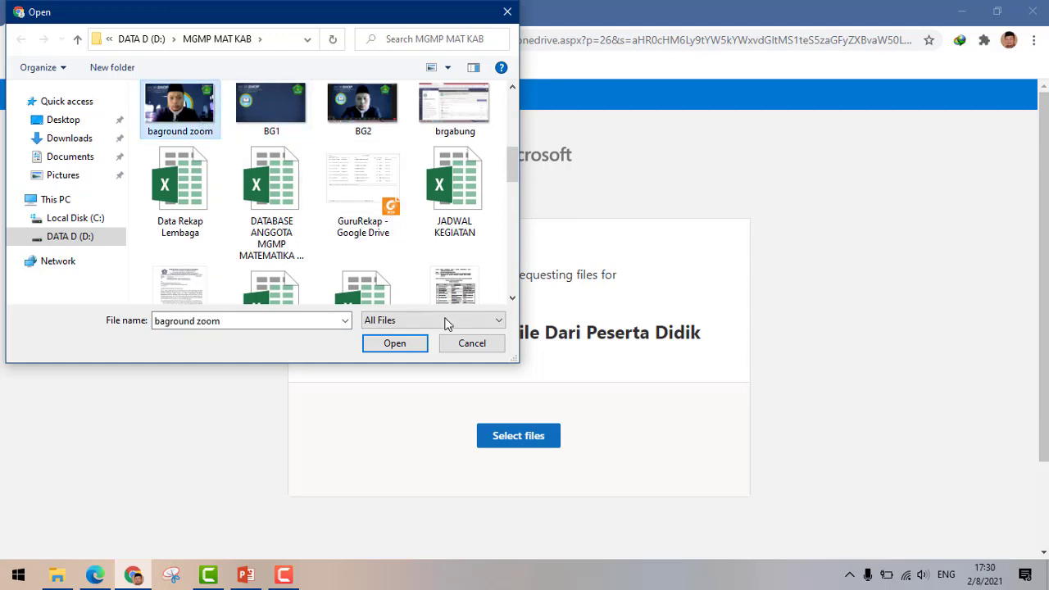
click(390, 342)
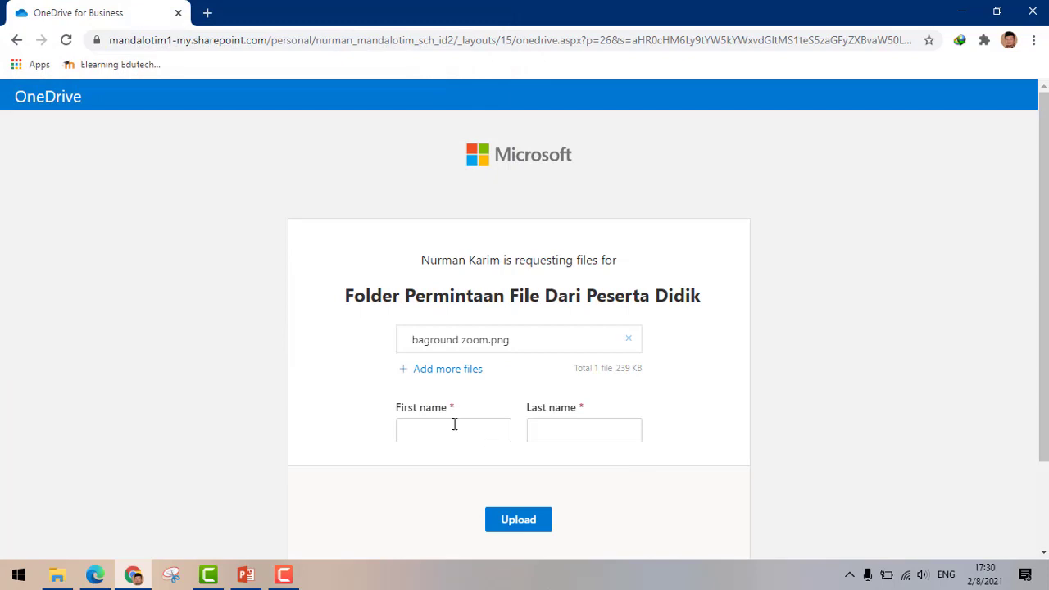
- Enter the guest's first and last name and upload the image
click(455, 424)
key(Tab)
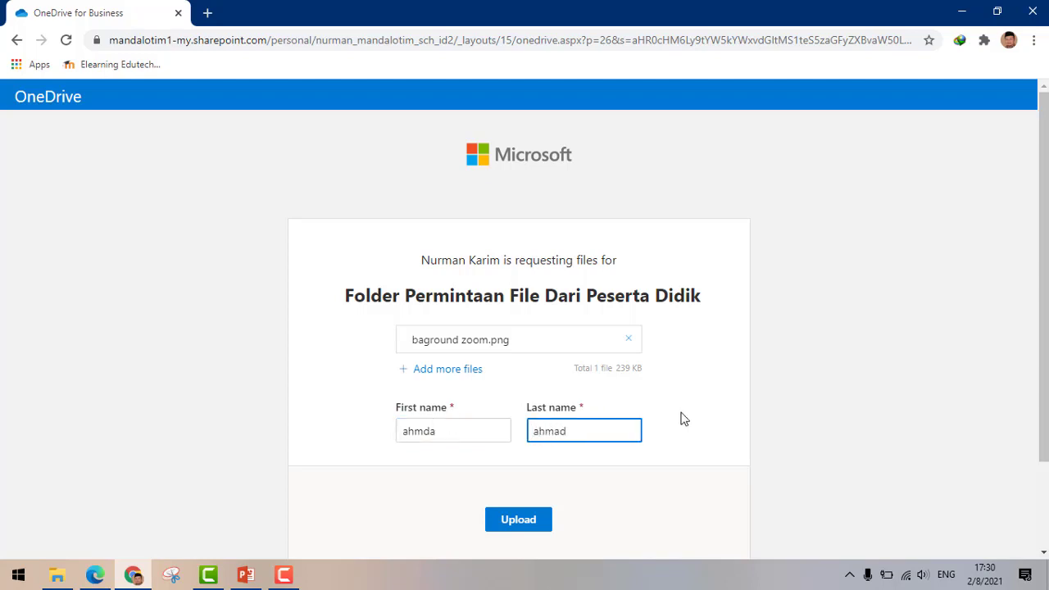
click(508, 528)
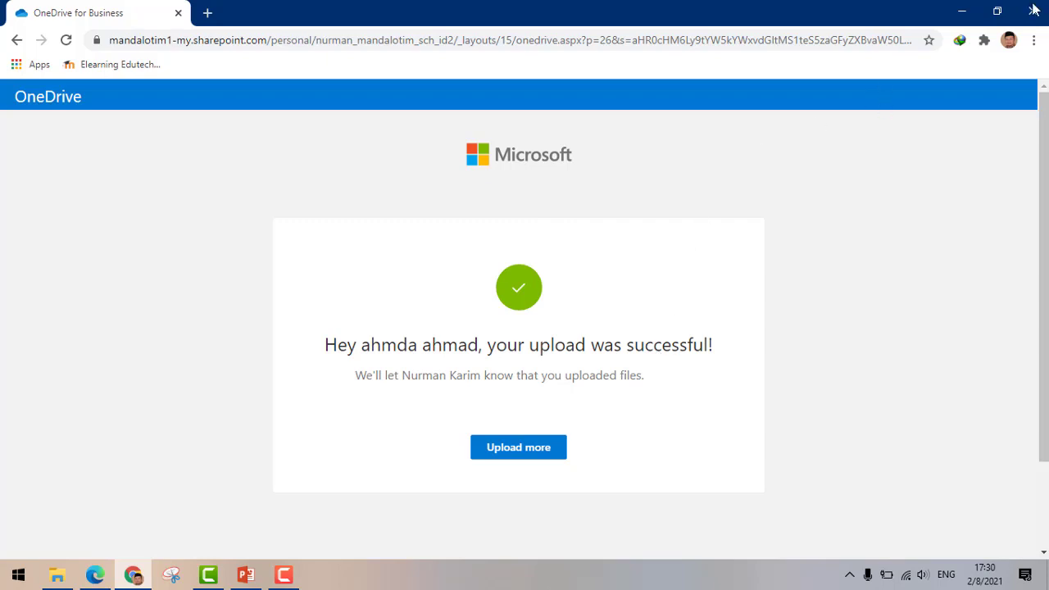
- Return to Edge and open FOLDER MINTA FILE to see the uploaded baground zoom.png
click(95, 574)
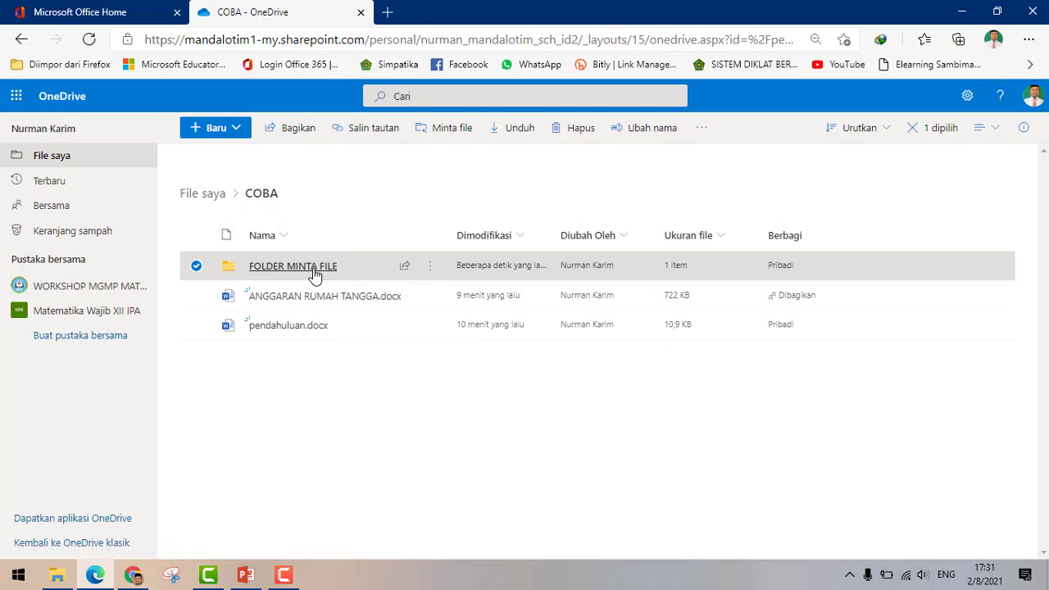
click(315, 273)
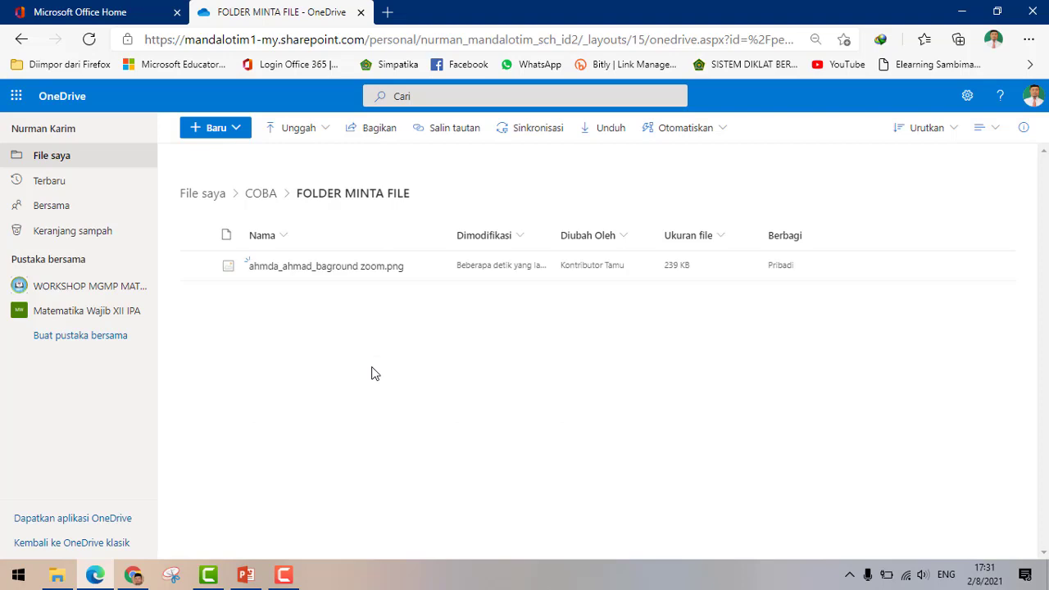